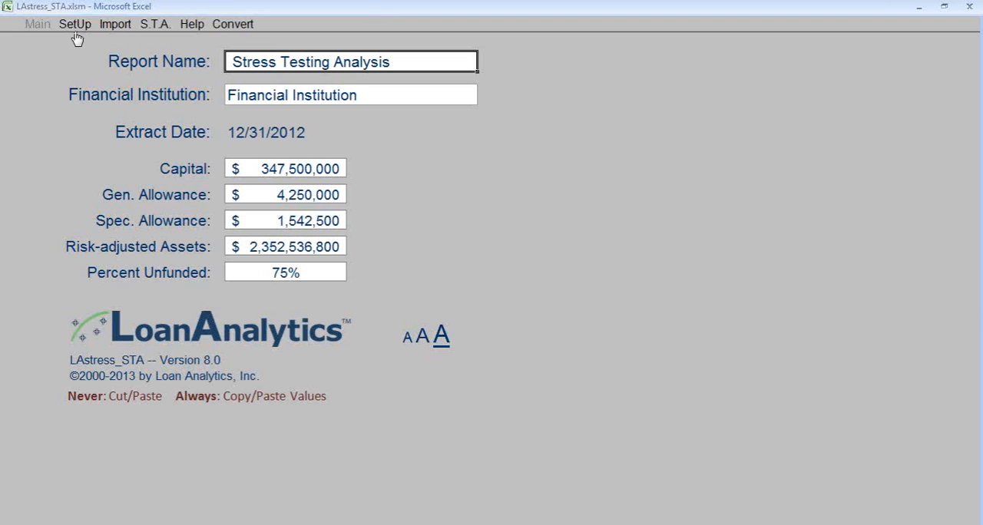
Open the PD data selection criteria and examine the Earnings Statement Date operators, the statement date cutoffs and the Interest on Term Debt criterion.
left_click(75, 24)
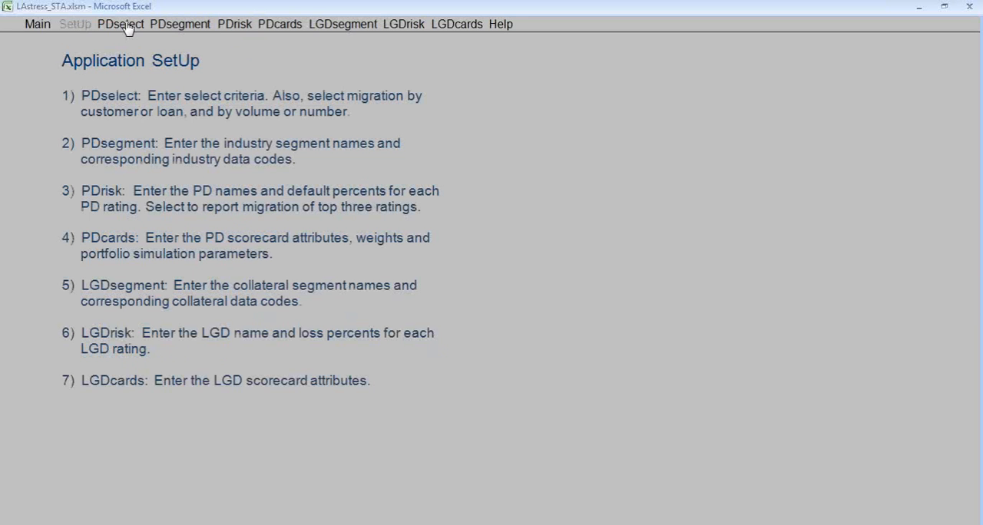
left_click(125, 25)
left_click(330, 126)
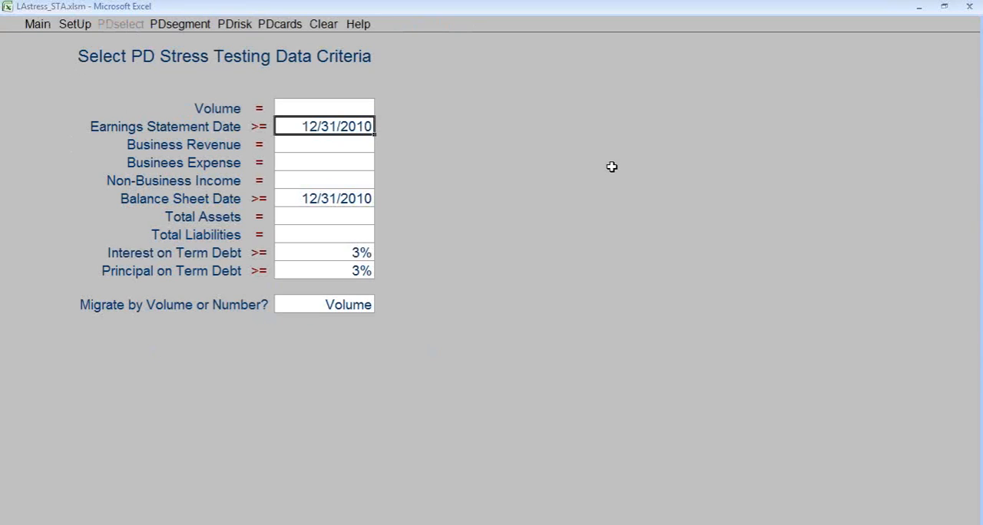
left_click(262, 131)
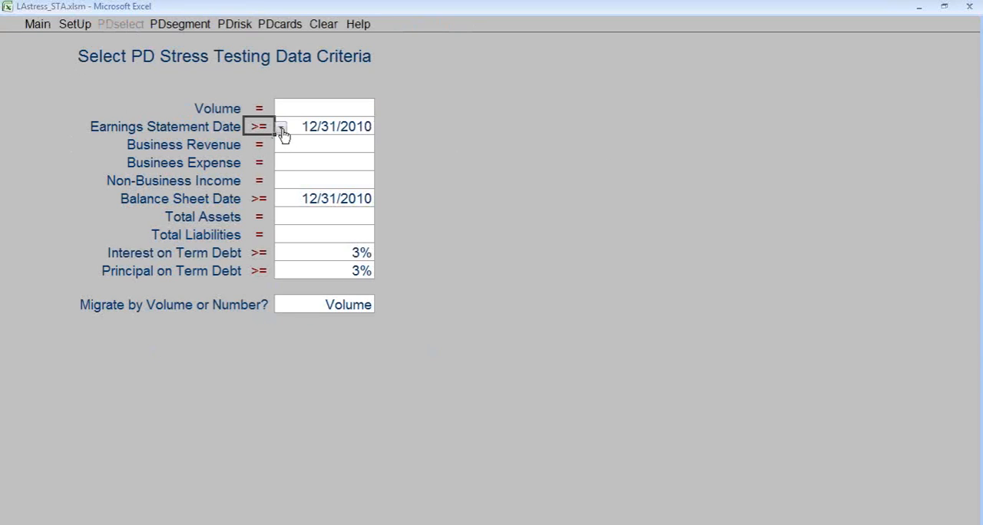
left_click(282, 127)
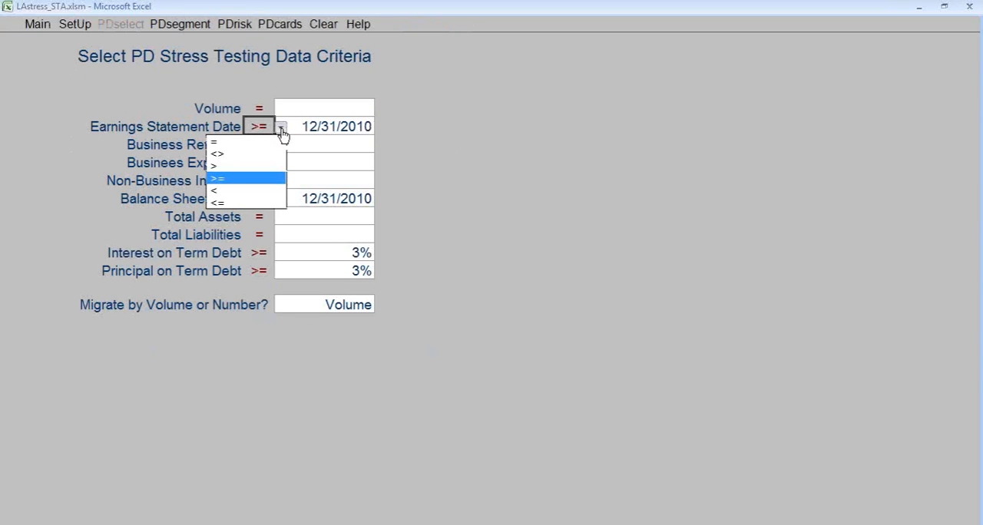
left_click(334, 126)
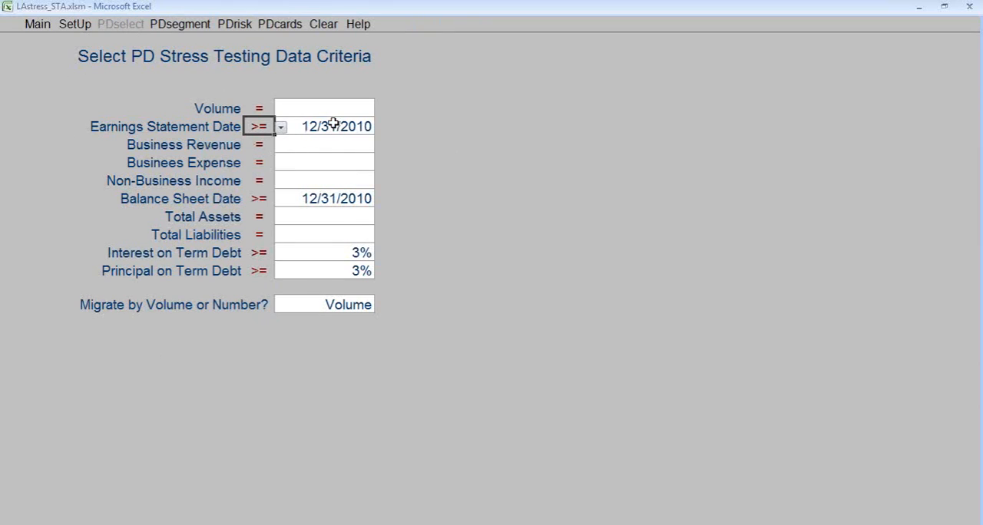
left_click(334, 126)
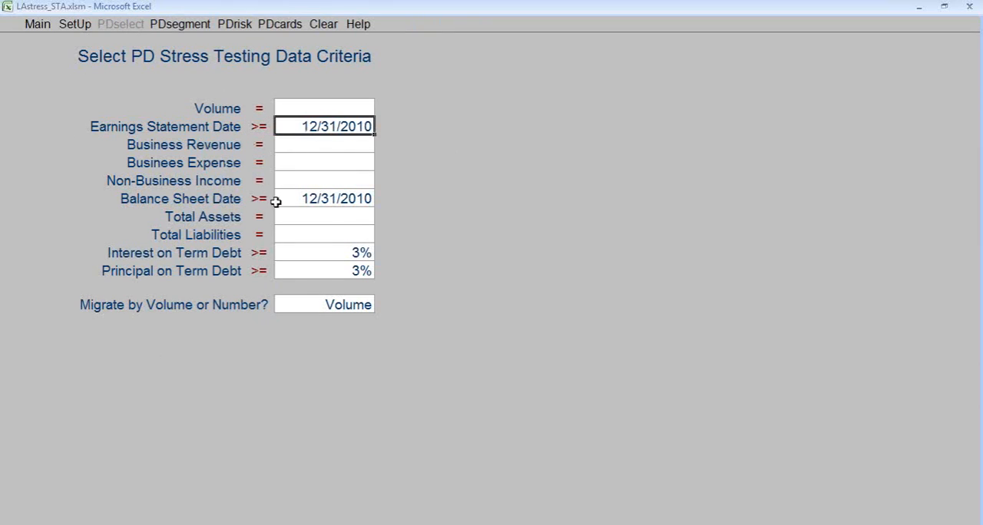
left_click(301, 199)
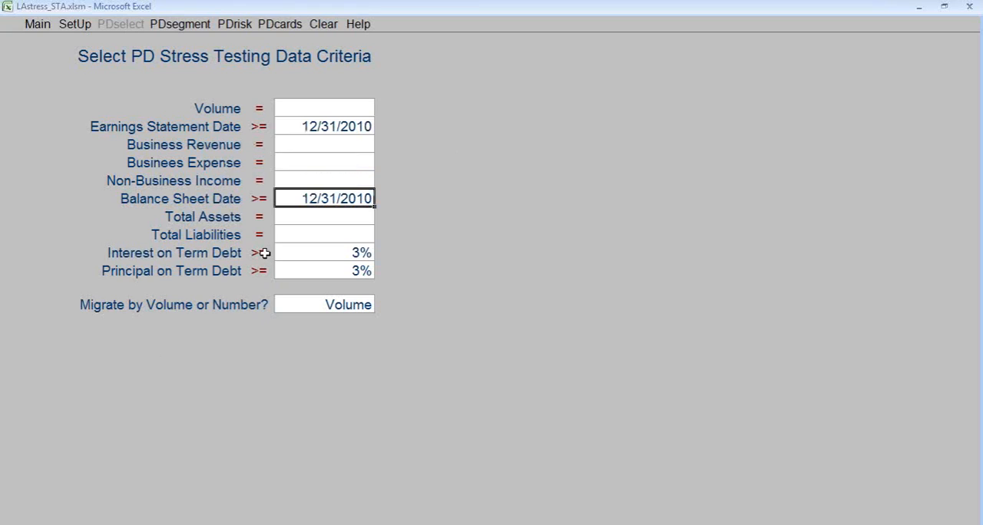
left_click(311, 256)
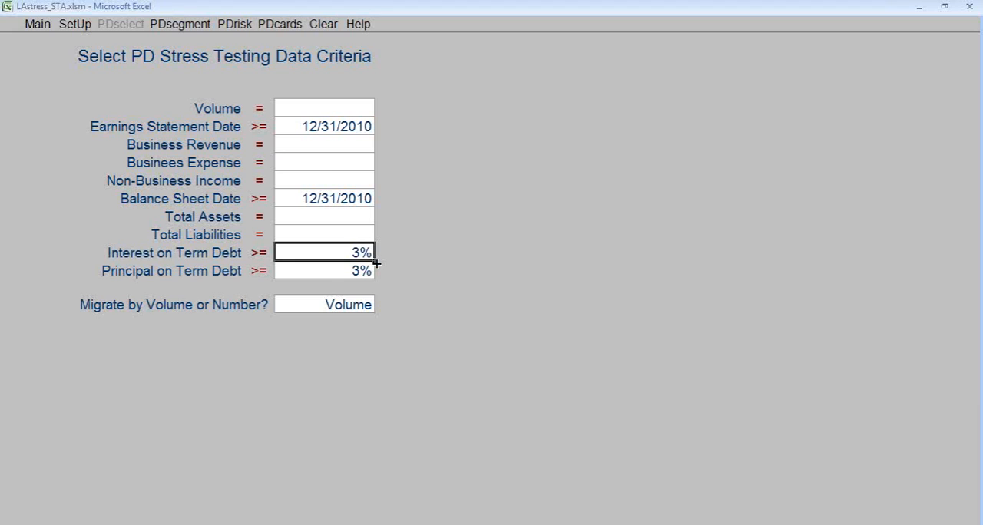
Check the available choices for migrating by volume or number, leaving Volume selected.
left_click(336, 306)
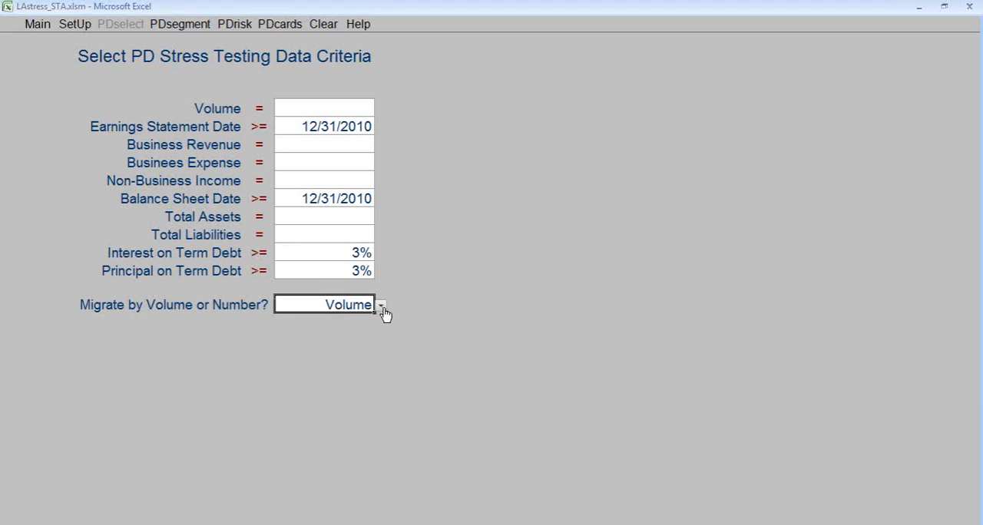
left_click(381, 305)
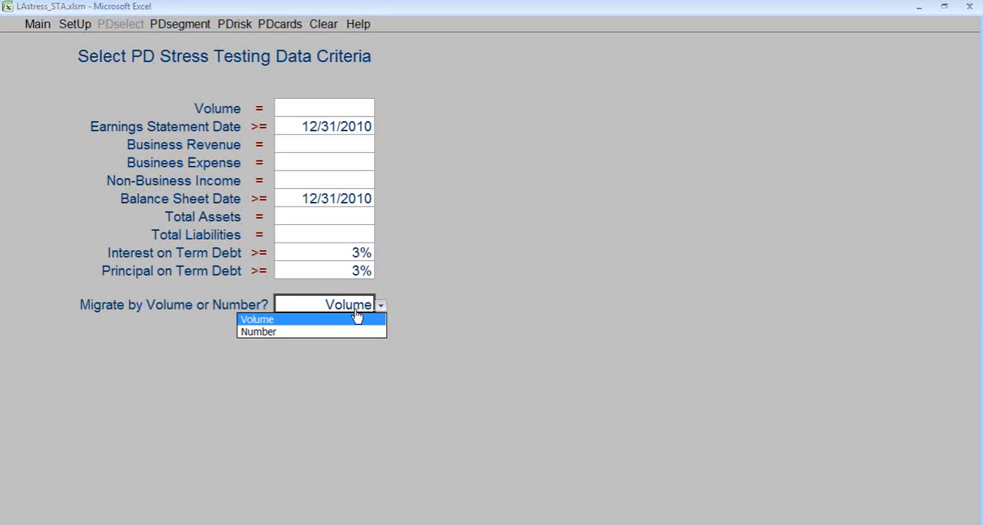
left_click(345, 307)
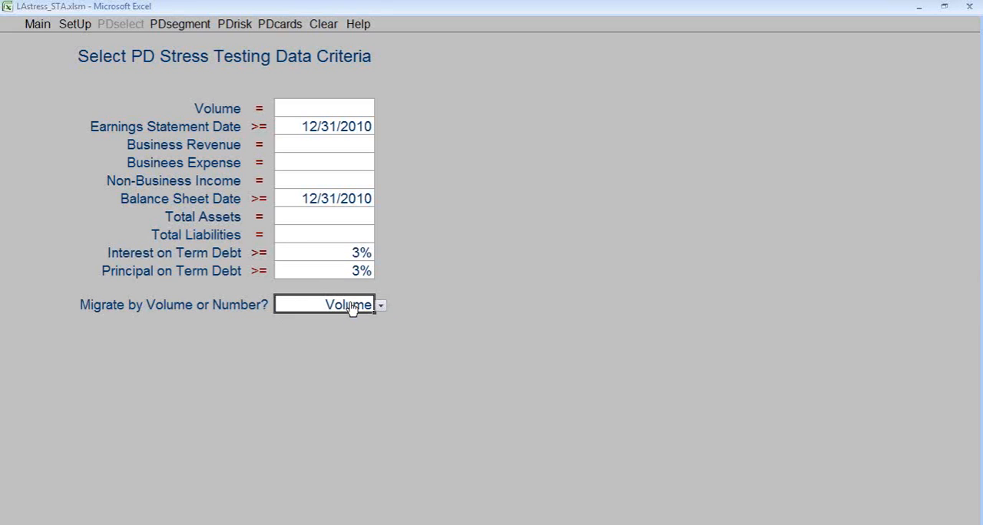
Open the PD industry segmentation and review the segment names, their codes and the group choices for Soybeans.
left_click(174, 25)
left_click_drag(122, 118, 120, 204)
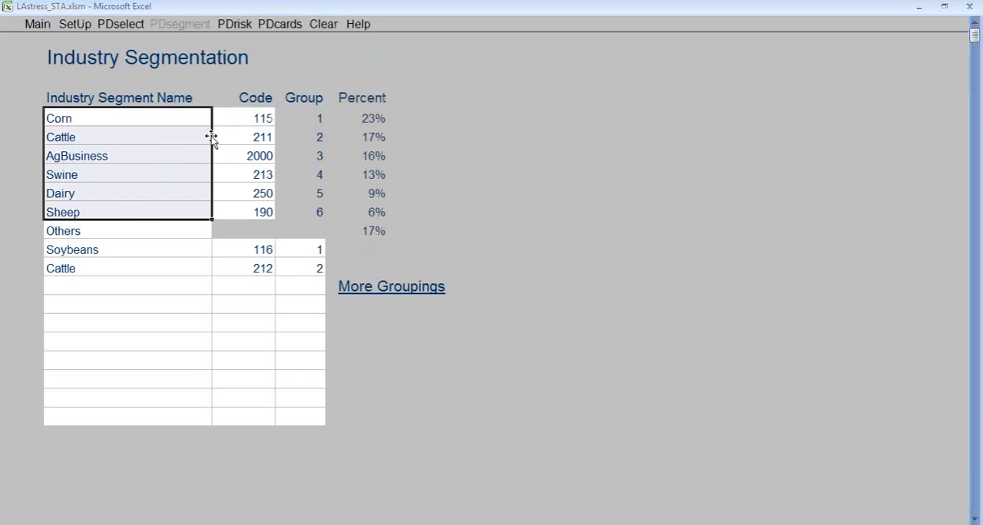
left_click(263, 117)
left_click_drag(264, 116, 263, 209)
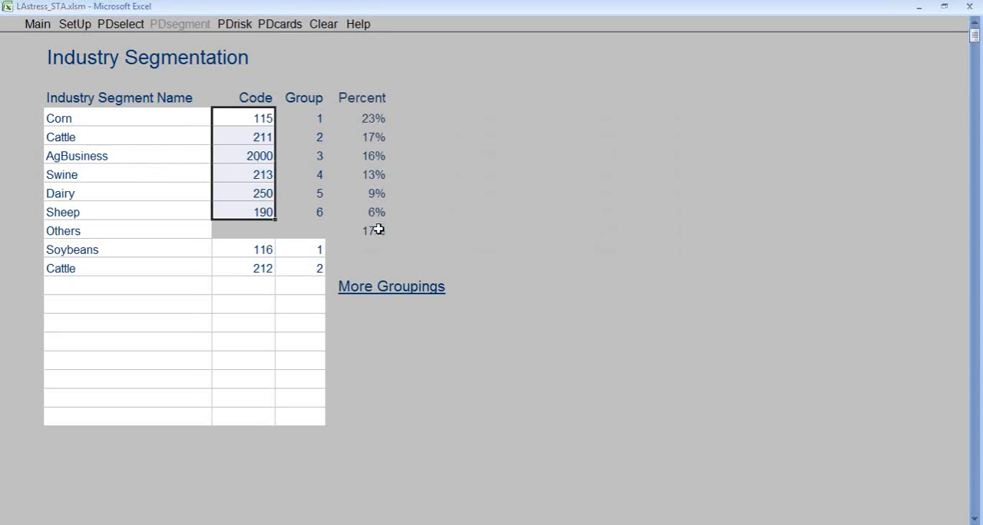
left_click(314, 250)
left_click(332, 252)
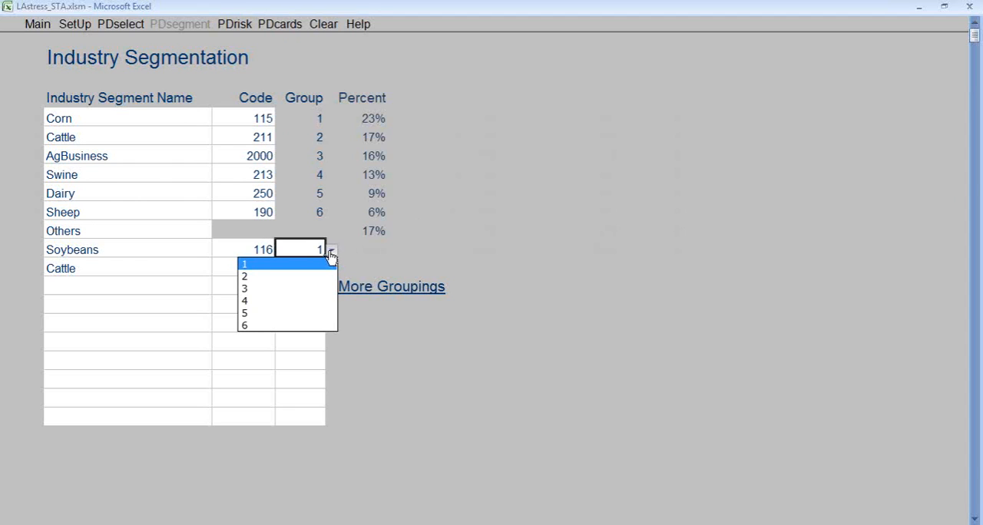
left_click(332, 253)
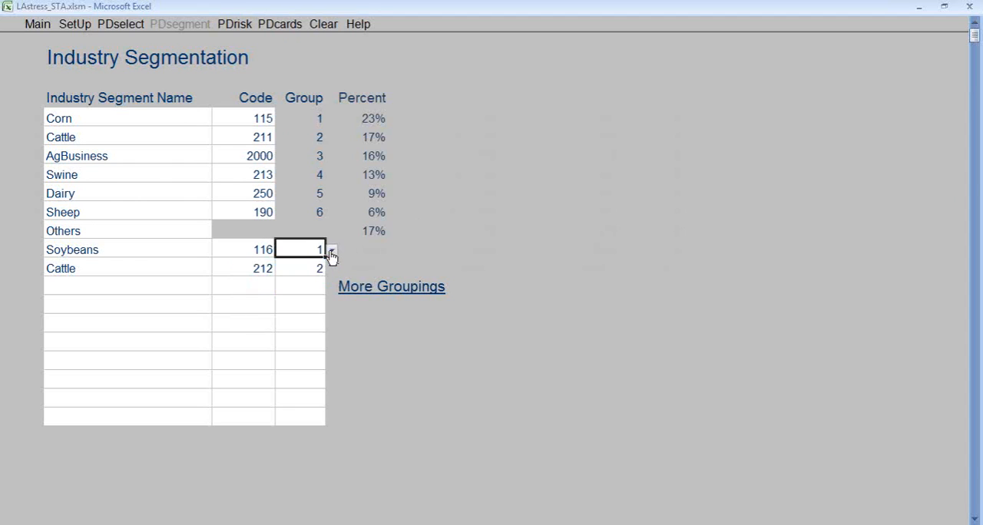
Open the PD risk setup, review the rating definitions and default percents, and keep Yes for excluding the top three ratings.
left_click(235, 25)
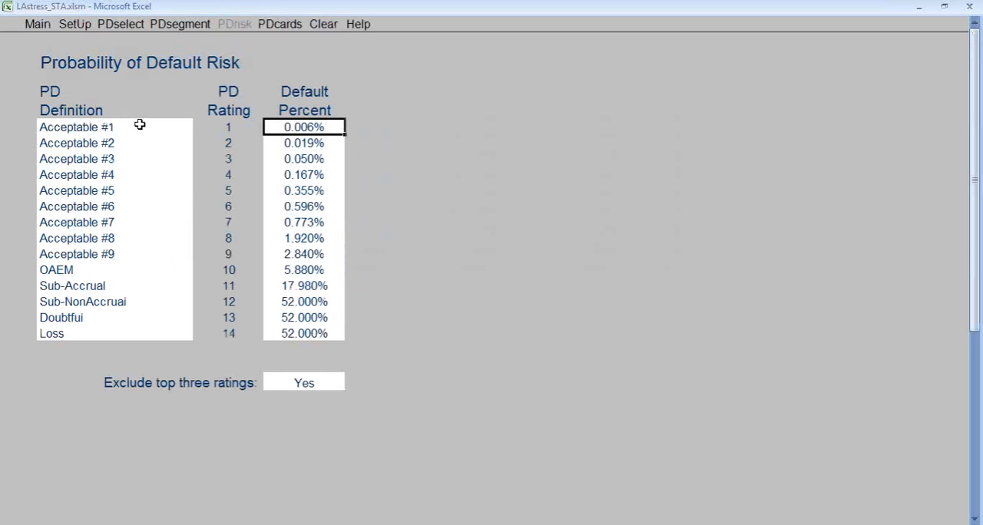
left_click_drag(138, 125, 149, 328)
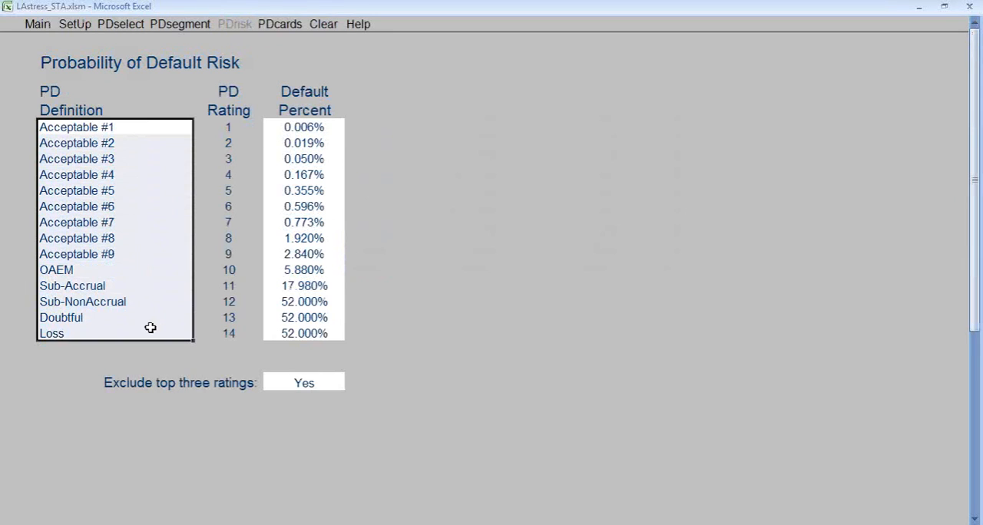
left_click_drag(306, 125, 326, 329)
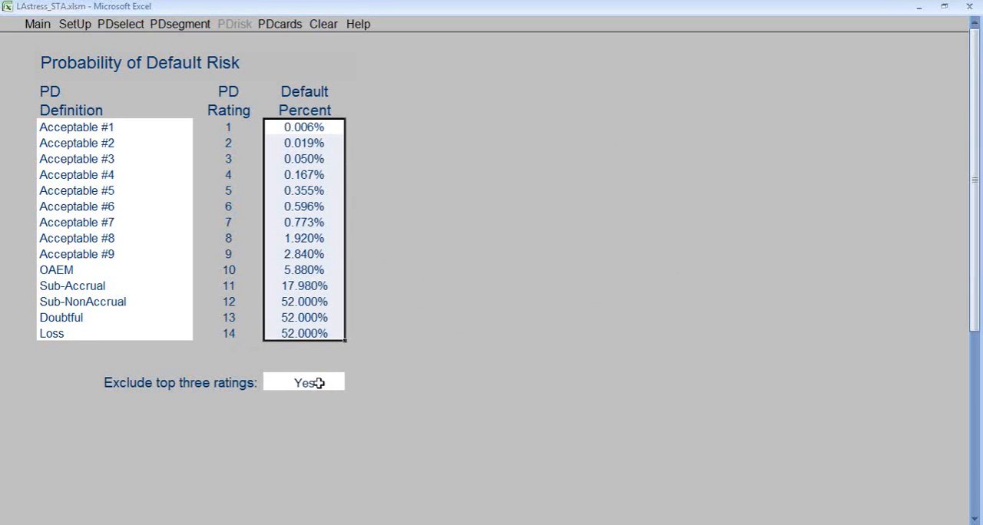
left_click(319, 382)
left_click(352, 386)
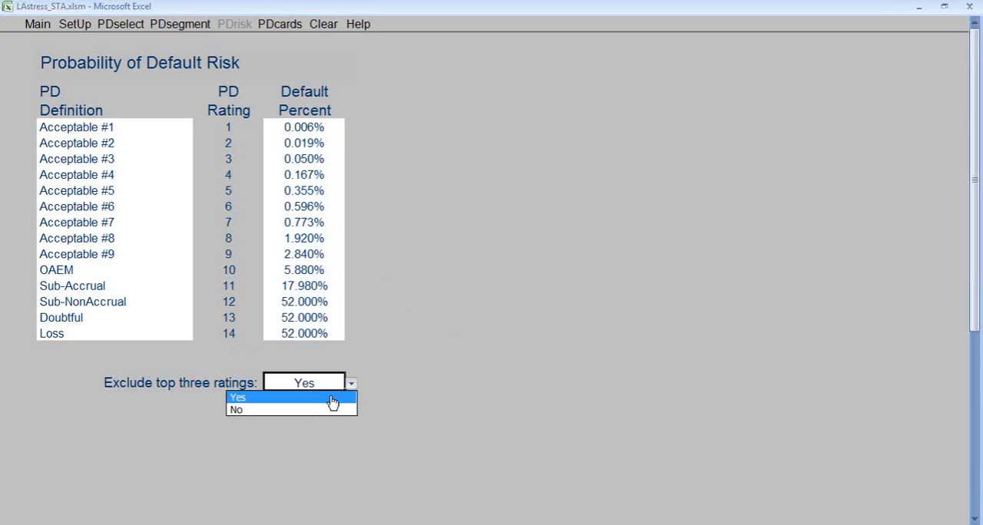
left_click(332, 397)
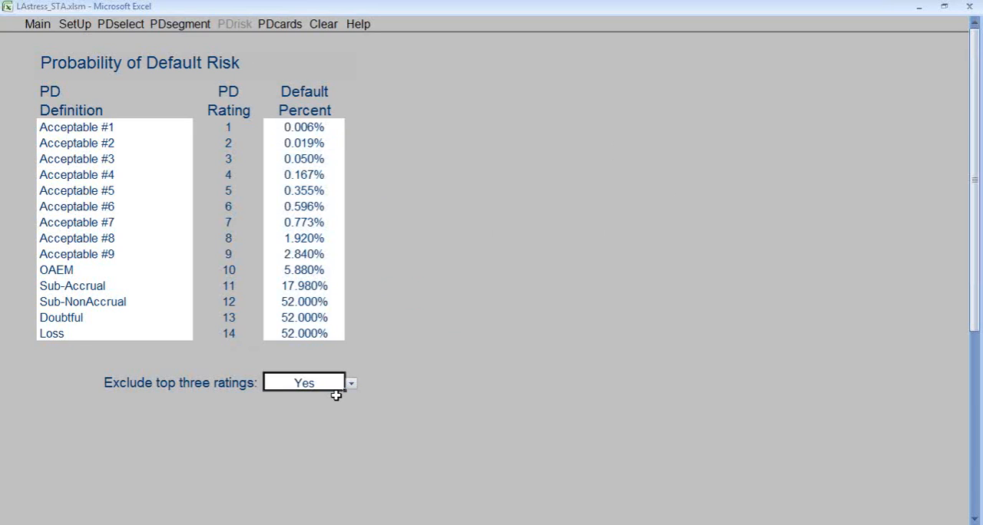
Open the PD scorecard for Corn and examine the Solvency weight and attribute range values.
left_click(280, 25)
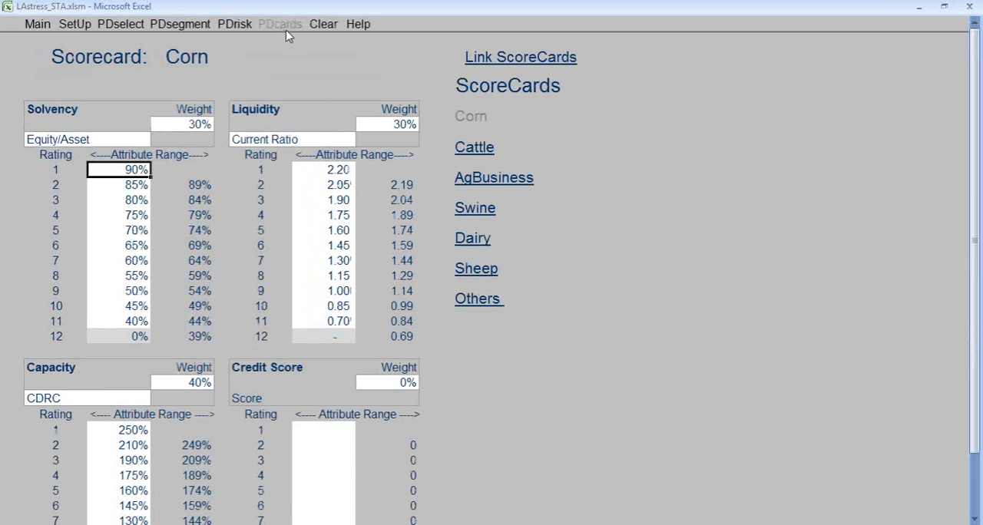
left_click(195, 127)
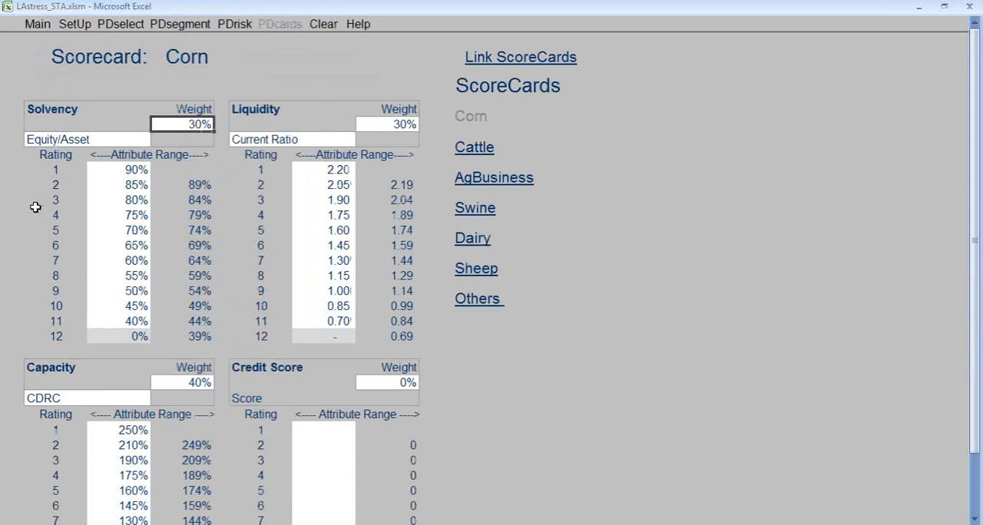
left_click_drag(117, 170, 166, 326)
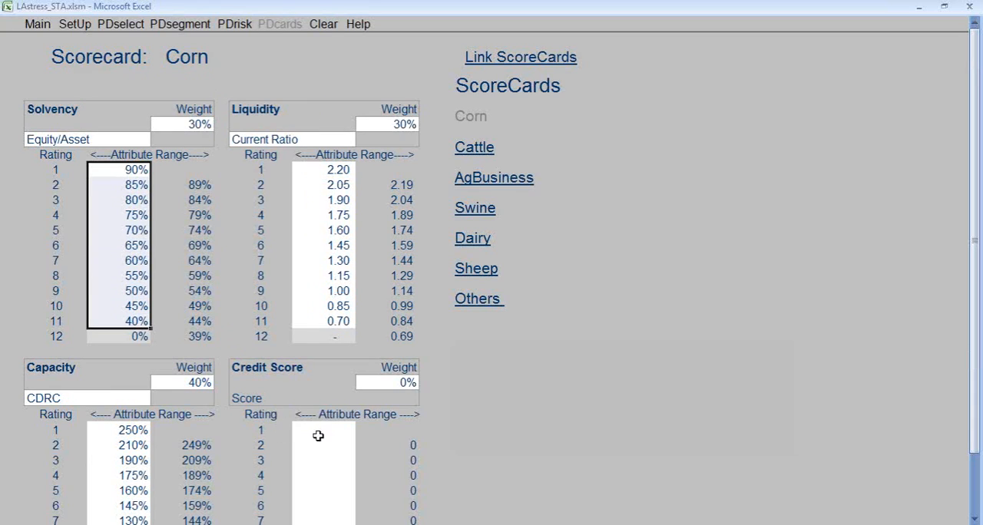
Review the ratio choices offered for Solvency, Liquidity and Capacity on the Corn scorecard.
left_click(108, 137)
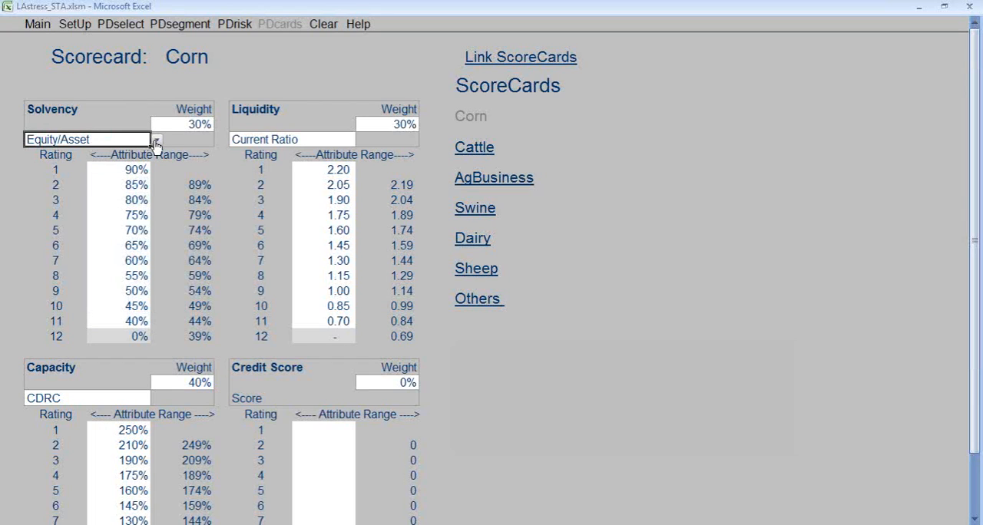
left_click(156, 143)
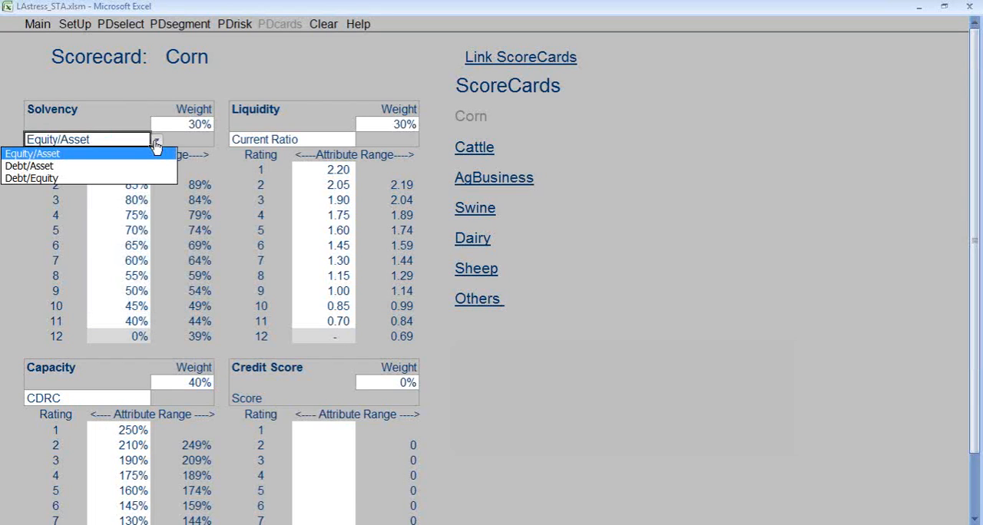
left_click(265, 139)
left_click(361, 141)
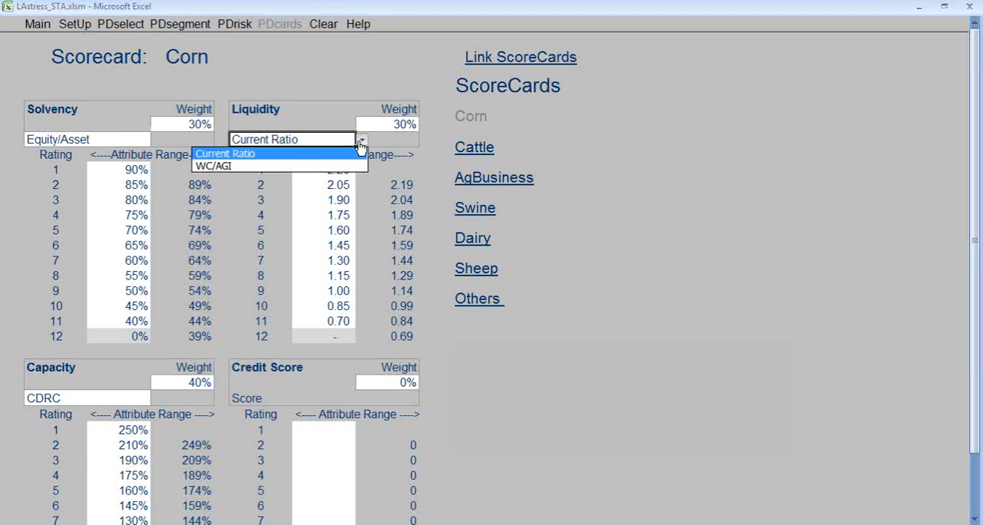
left_click(110, 395)
left_click(112, 396)
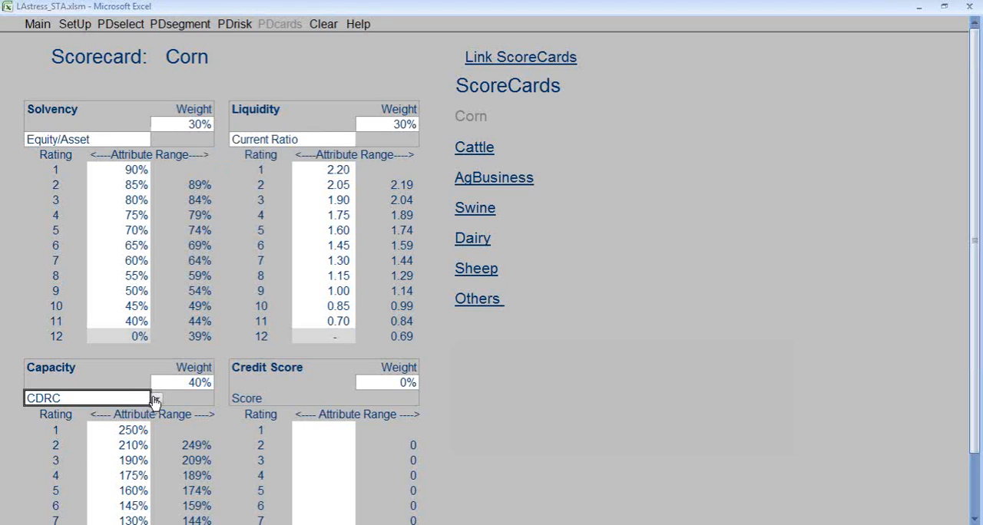
left_click(156, 401)
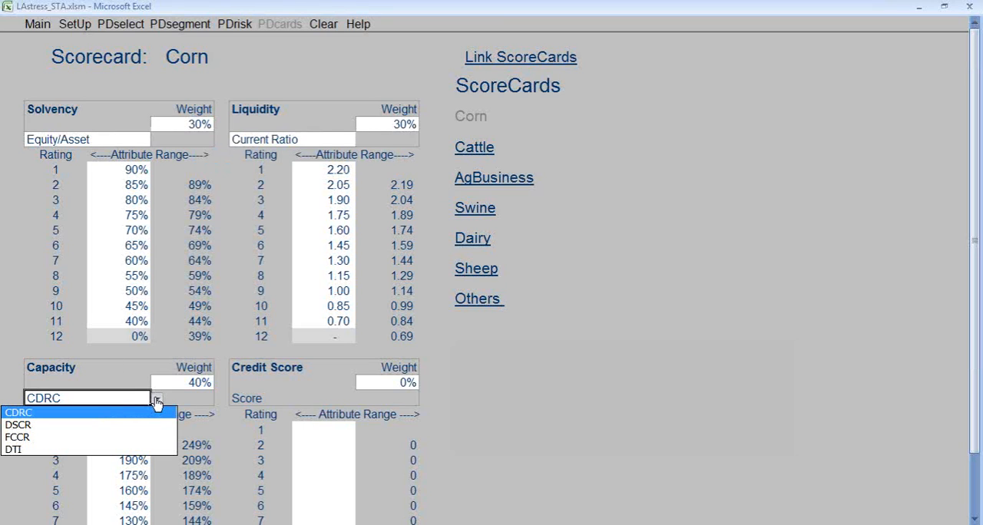
View the Cattle, AgBusiness and Swine scorecards in turn.
left_click(466, 148)
left_click(469, 177)
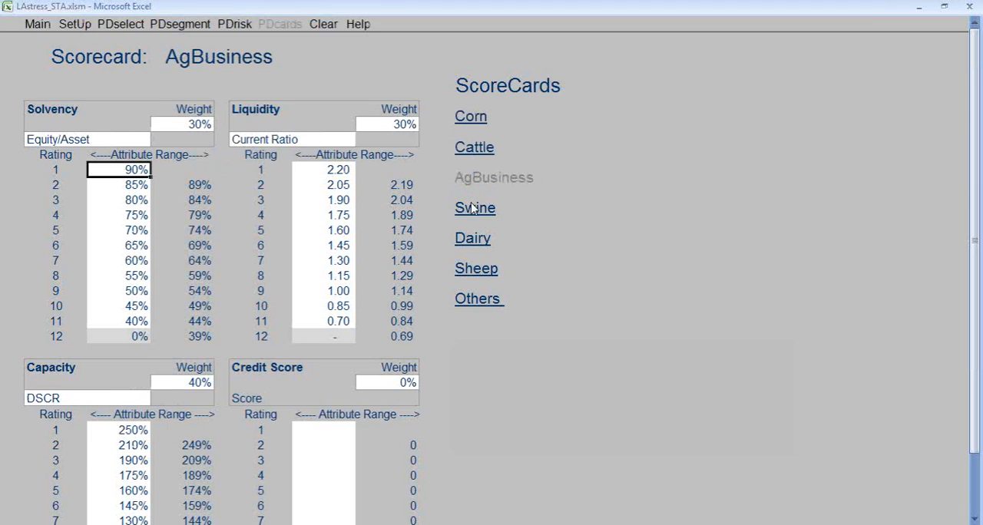
left_click(470, 206)
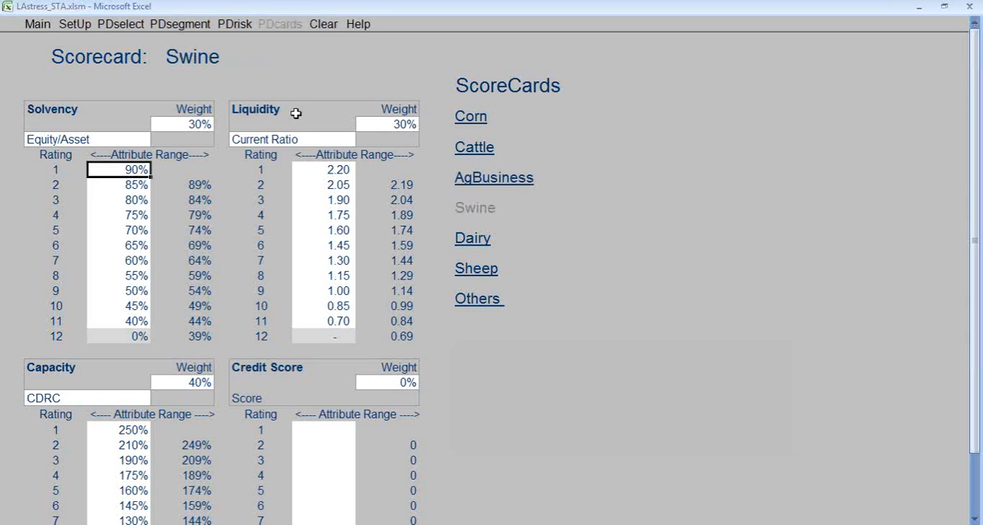
Open the LGD collateral segmentation from the application setup and review the segment names, codes and group choices for additional rows.
left_click(73, 24)
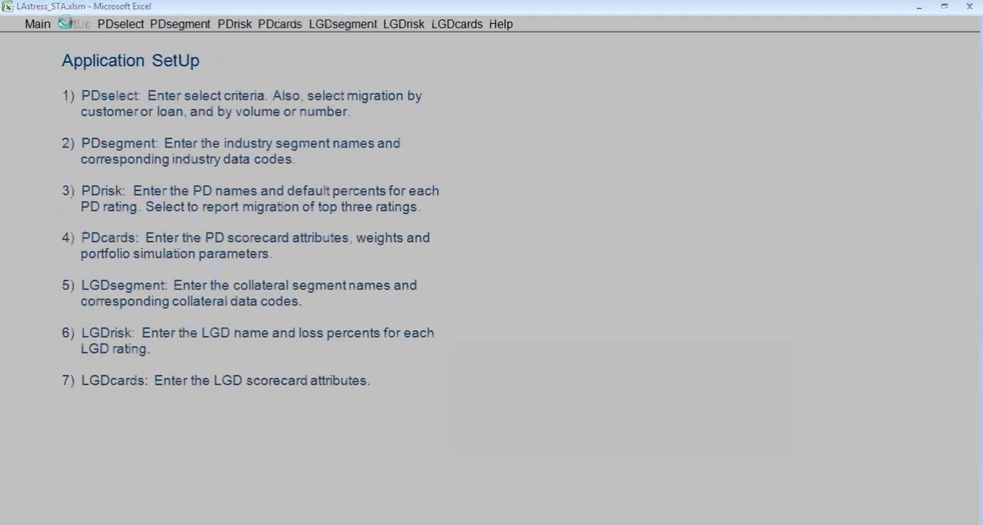
left_click(341, 25)
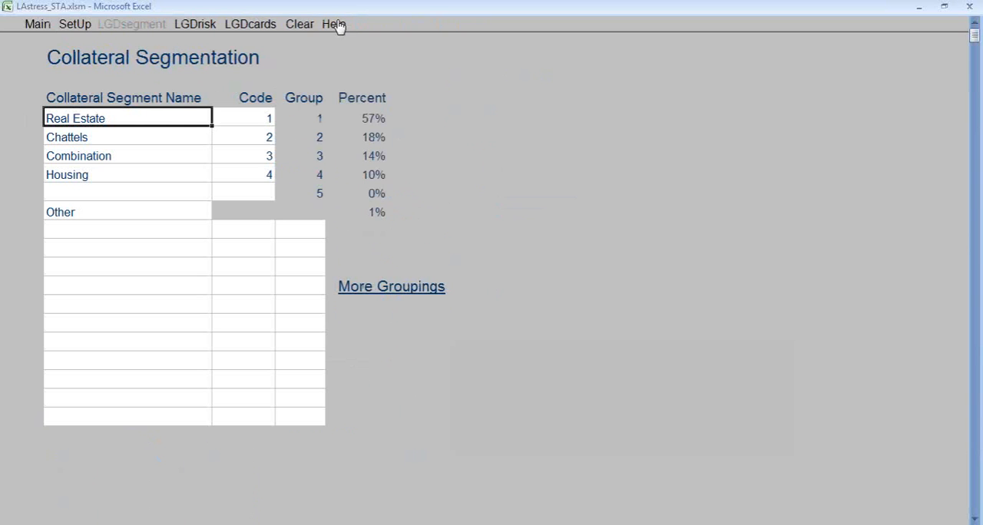
left_click_drag(162, 118, 182, 171)
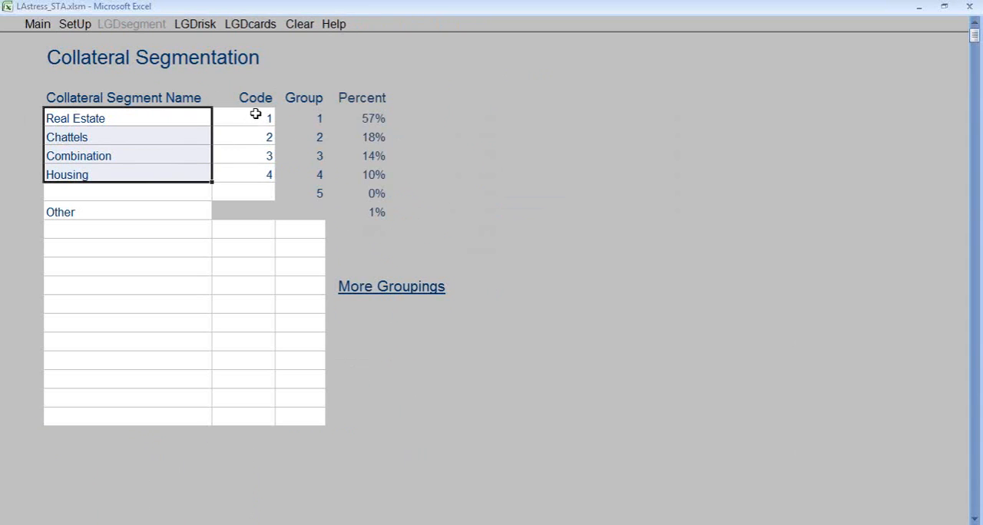
left_click_drag(254, 114, 259, 176)
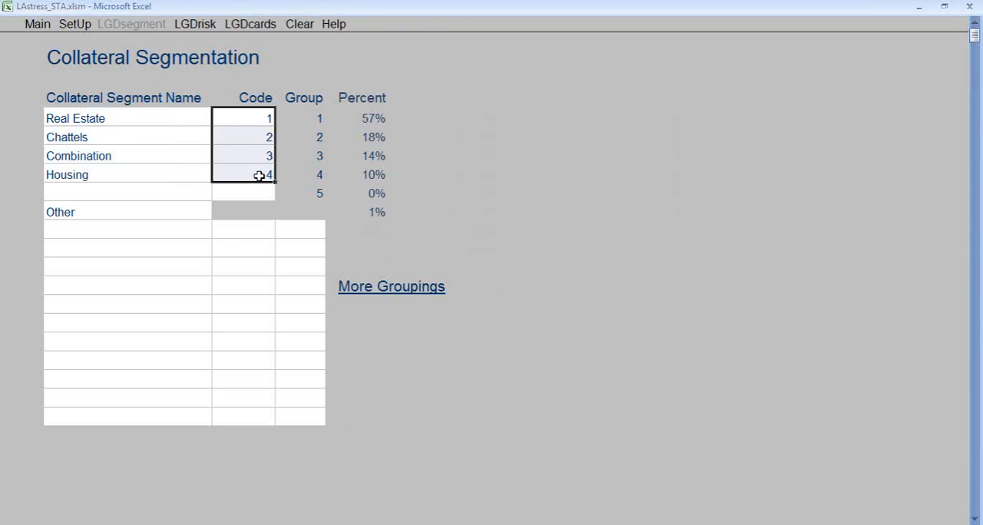
left_click(313, 233)
left_click(334, 232)
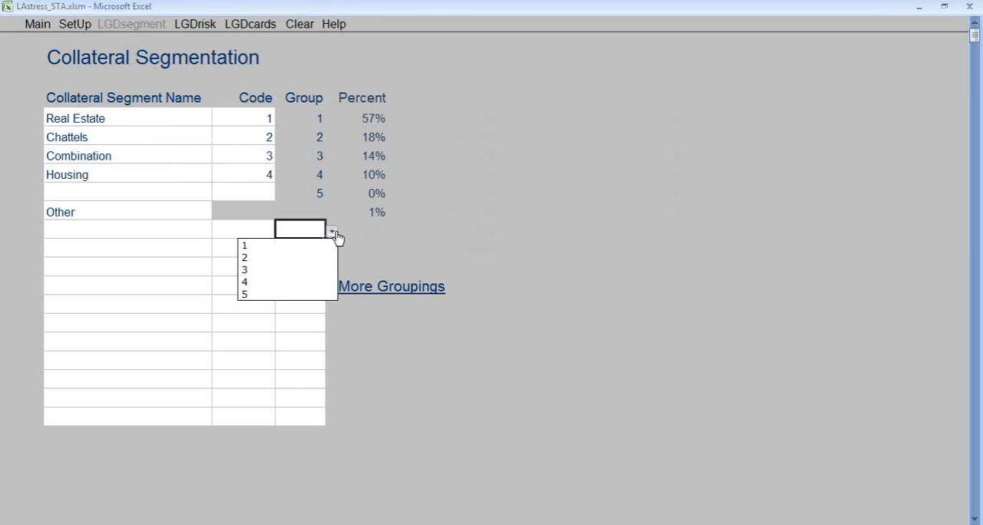
Review the Loss Given Default risk definitions and loss percents, and open the LGD scorecards with their LTV ranges.
left_click(334, 233)
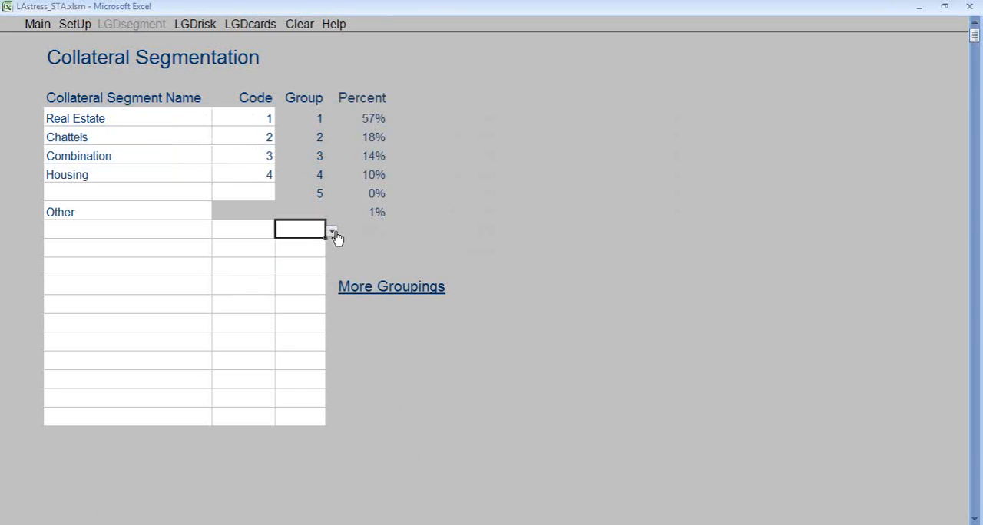
left_click(197, 26)
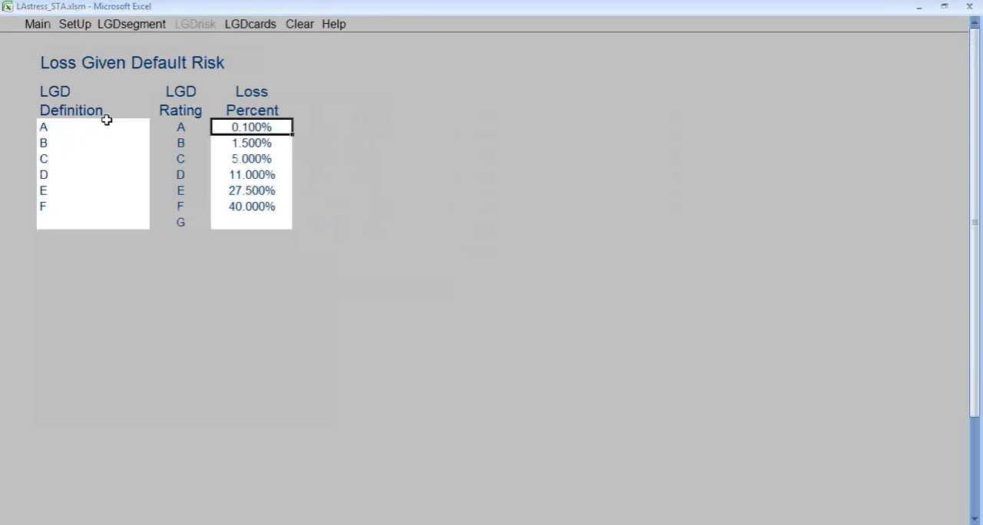
left_click_drag(107, 120, 141, 217)
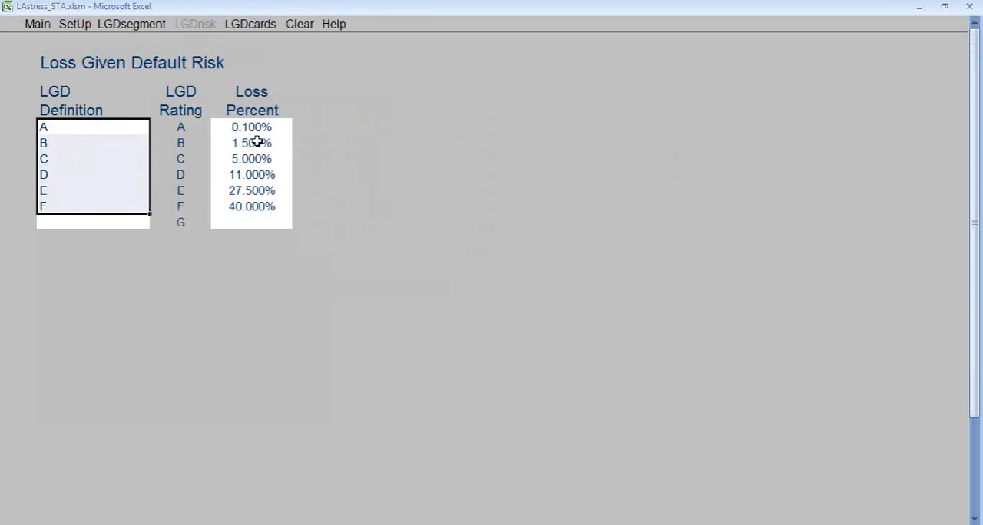
left_click_drag(261, 126, 263, 205)
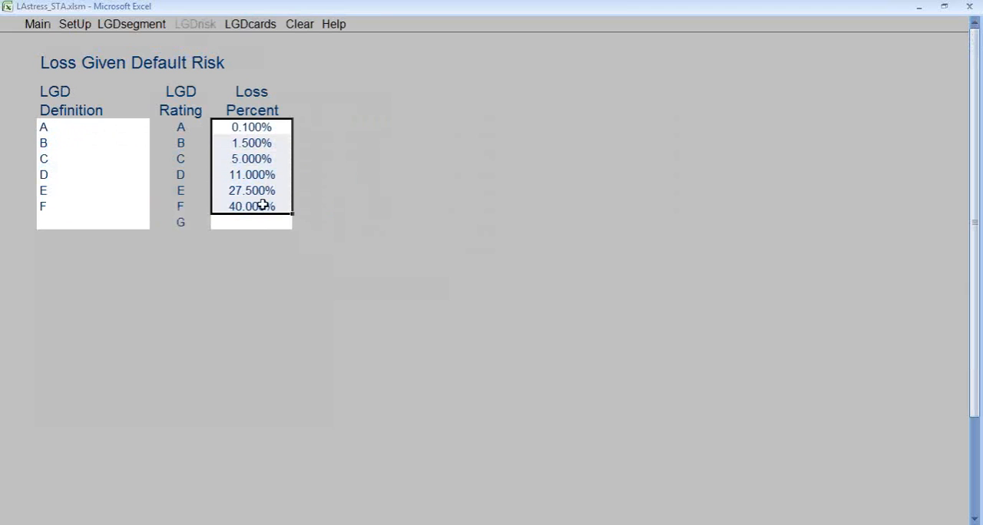
left_click(252, 25)
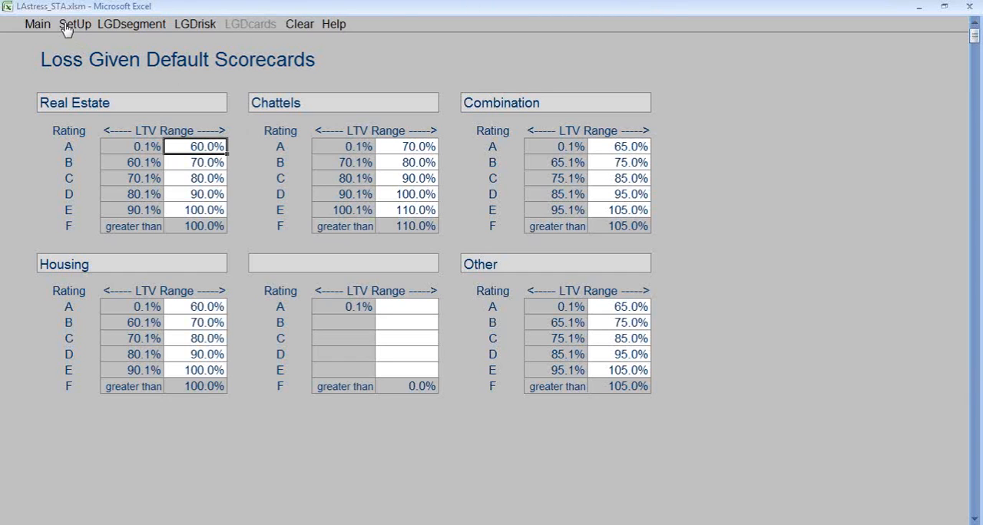
Open the PD stress page of the stress testing analysis and examine the yearly industry stresses, percent fixed rate debt and stress magnitude.
left_click(38, 25)
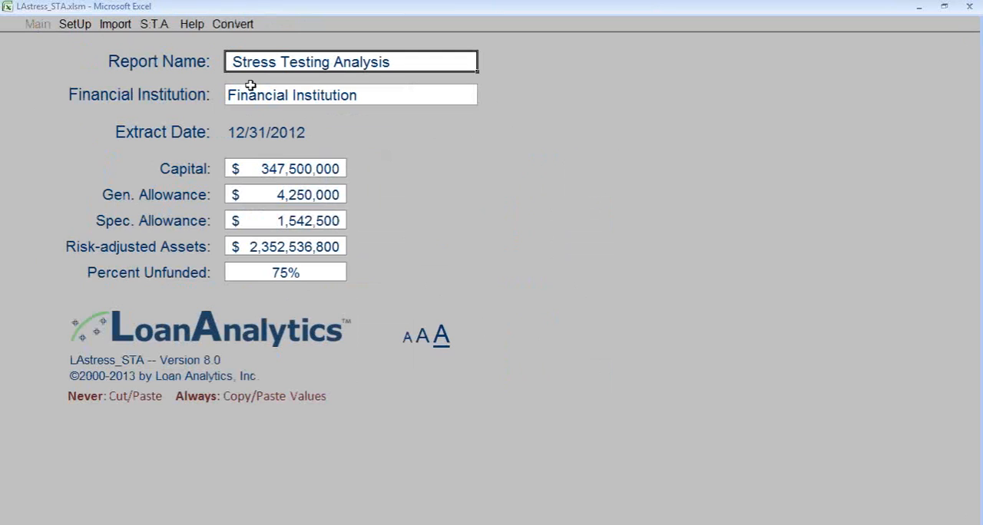
left_click(153, 25)
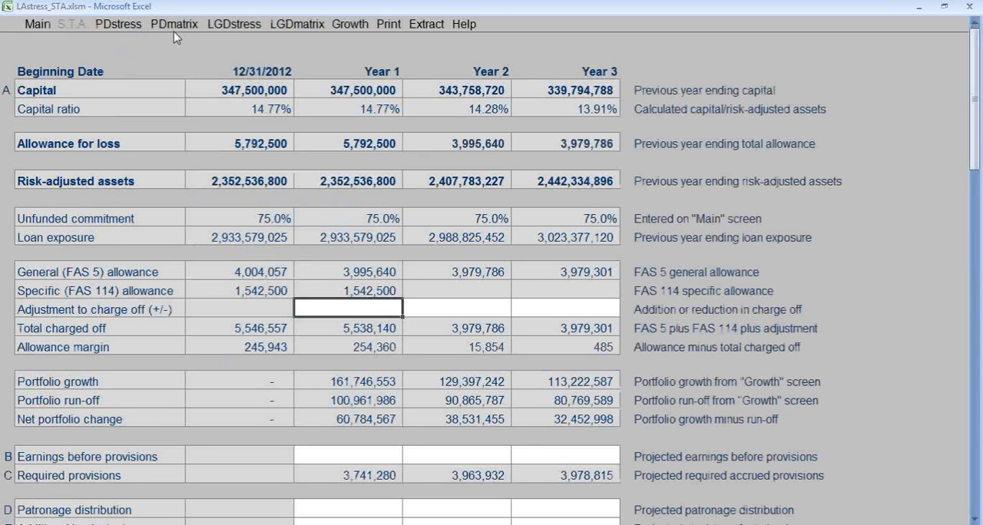
left_click(119, 25)
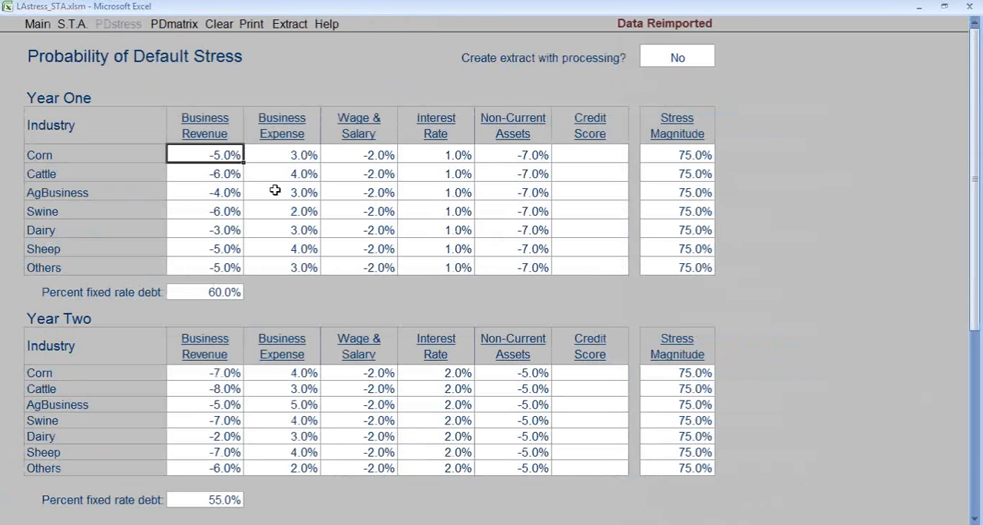
scroll(275, 190, "down", 4)
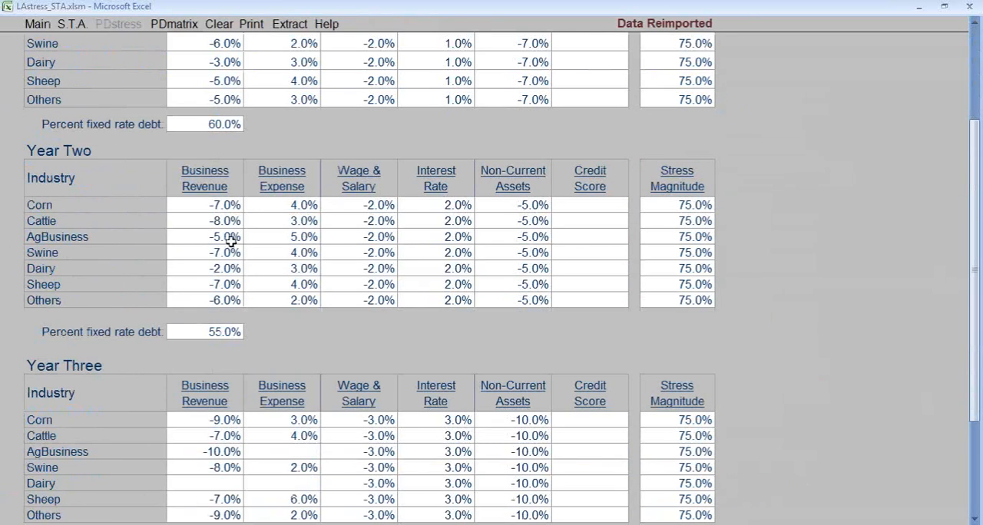
scroll(257, 320, "down", 1)
scroll(257, 320, "down", 1)
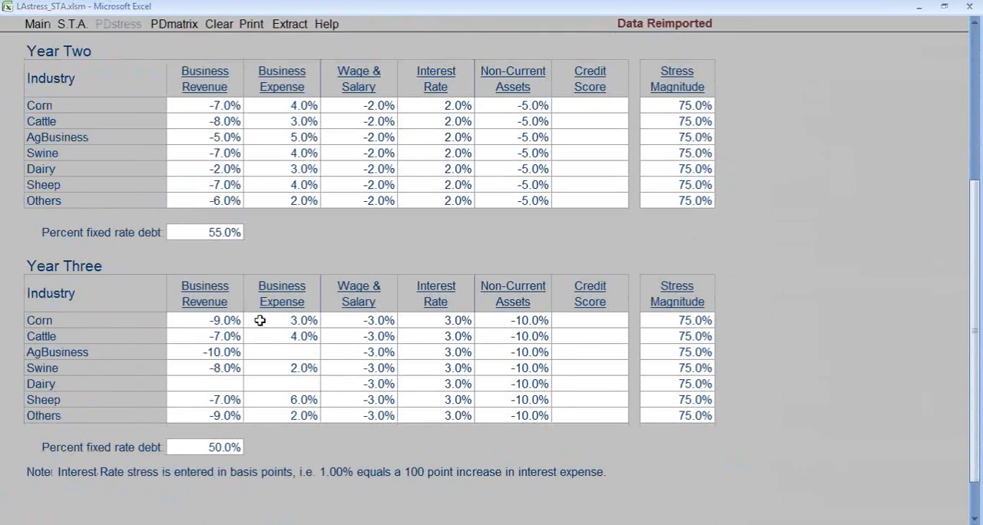
scroll(259, 323, "up", 4)
scroll(230, 303, "up", 2)
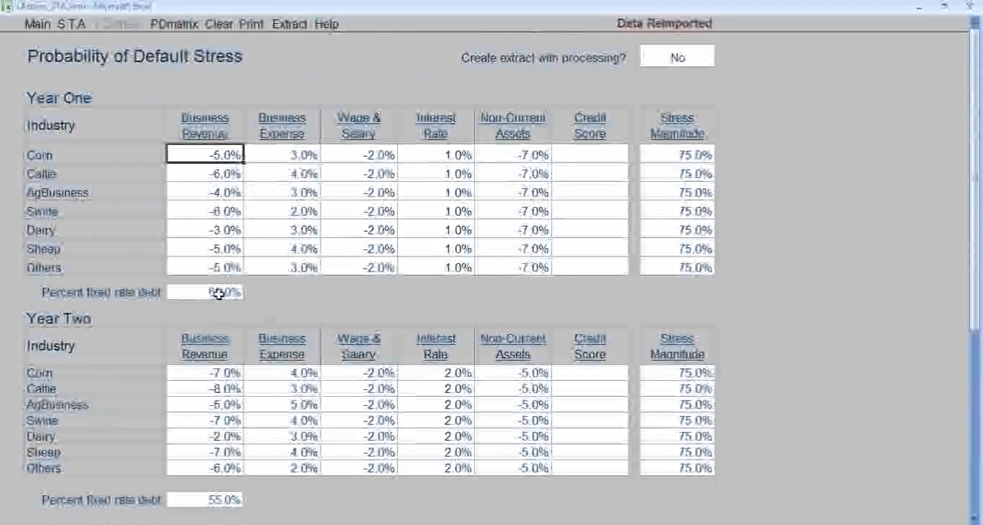
left_click(219, 294)
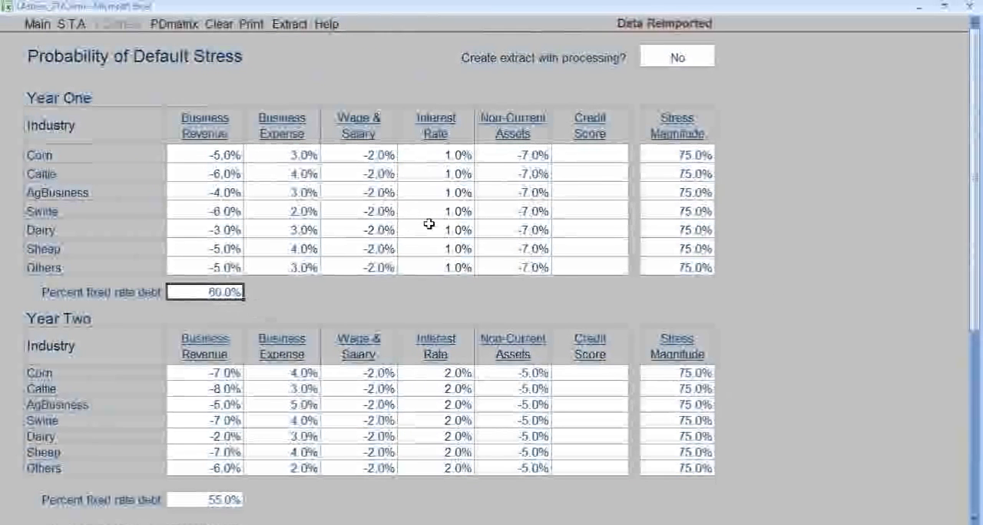
left_click(681, 156)
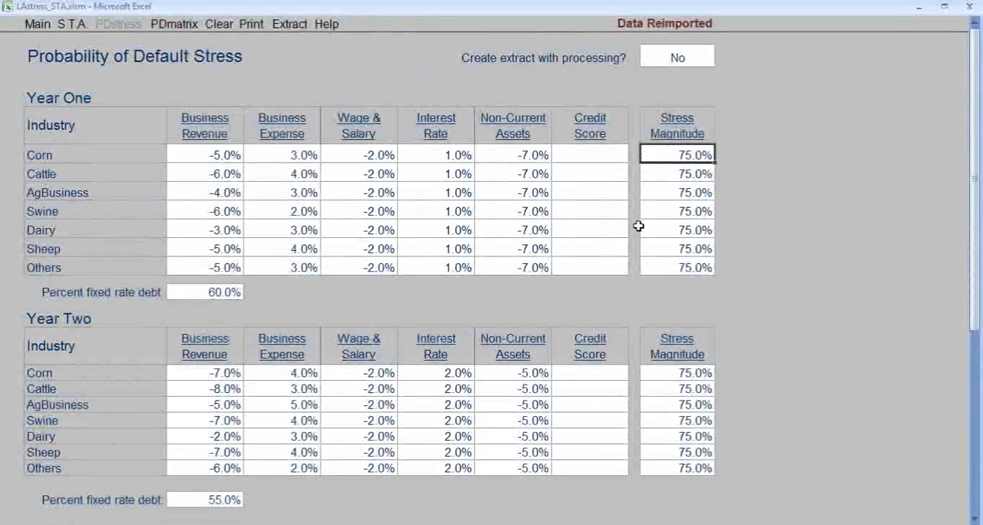
Set PD extract creation with processing to Yes and refresh the PD stress scenarios into the PD matrix.
left_click(680, 56)
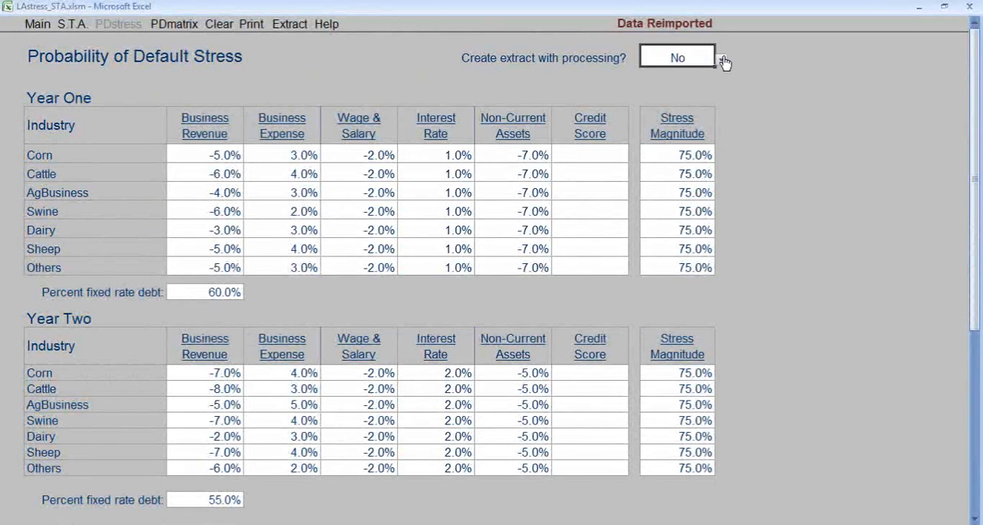
left_click(718, 61)
left_click(659, 73)
left_click(176, 26)
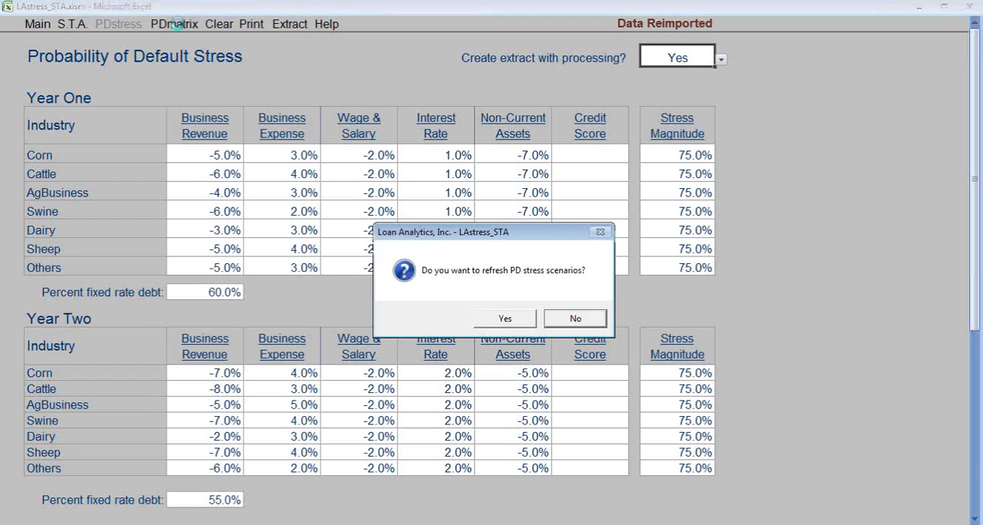
left_click(515, 321)
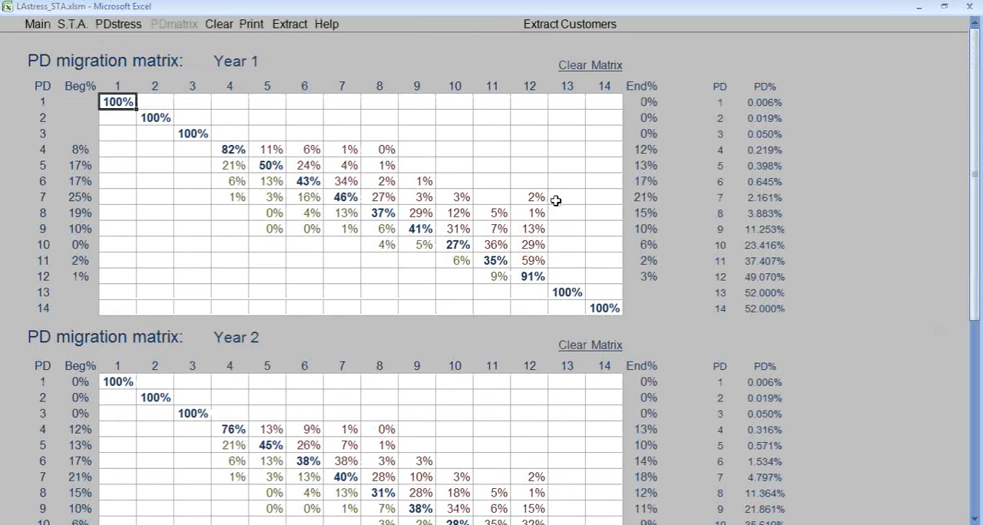
Review the PD migration matrices for Years 1 to 3 and return to the stress testing analysis summary.
scroll(557, 200, "down", 3)
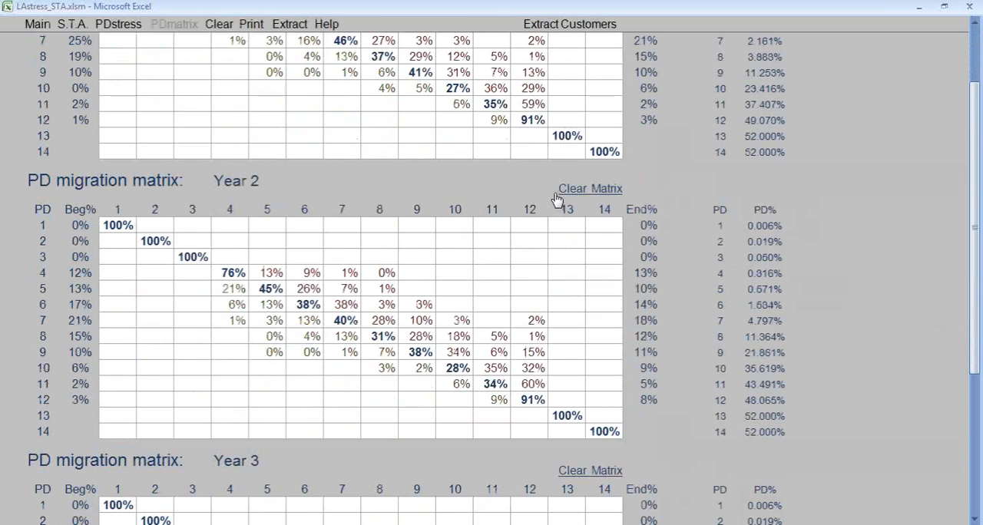
scroll(557, 200, "down", 4)
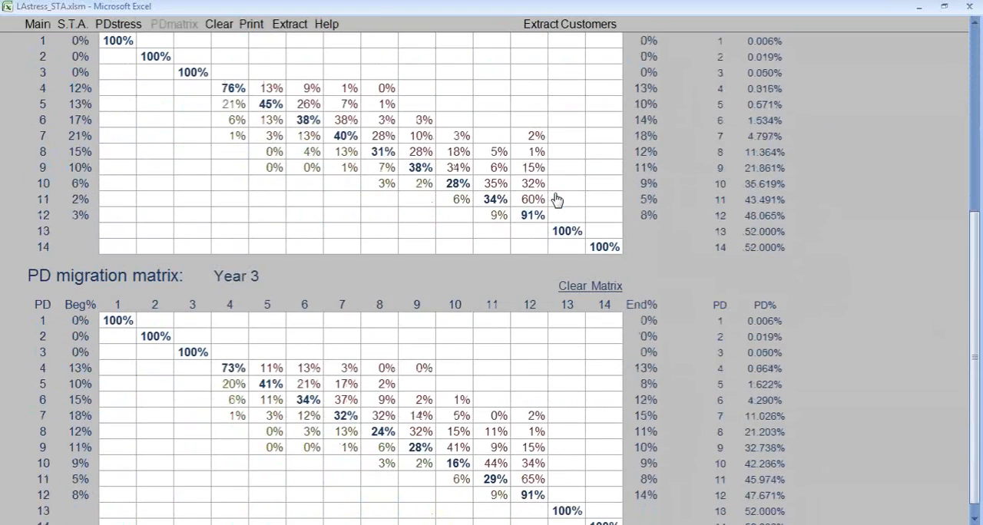
scroll(557, 199, "up", 6)
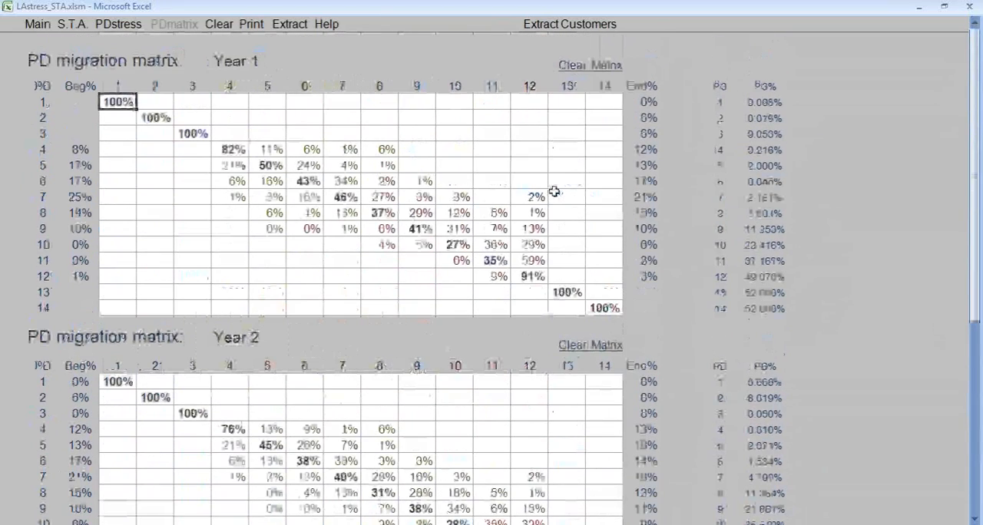
left_click(73, 29)
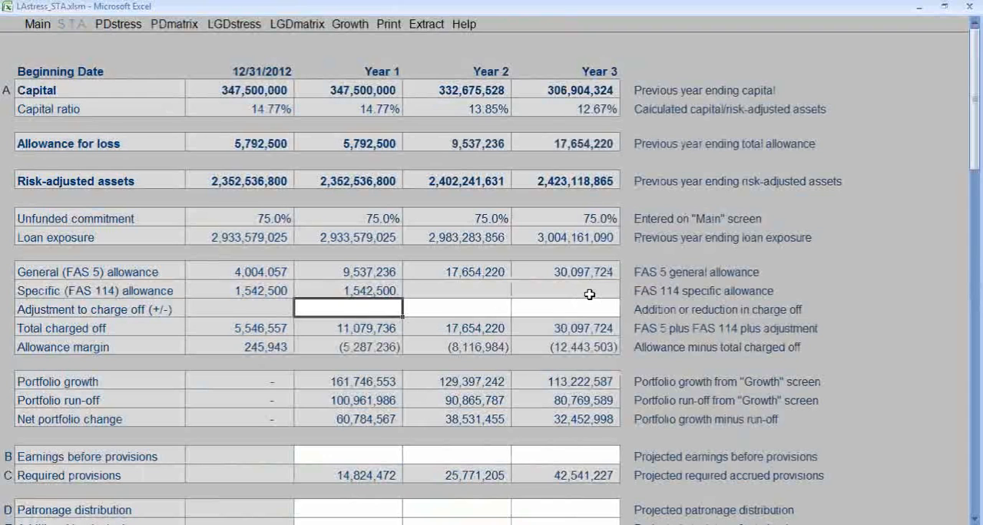
On the LGD stress page, clear the three yearly stress values and the stress magnitude in the unnamed collateral row.
left_click(233, 29)
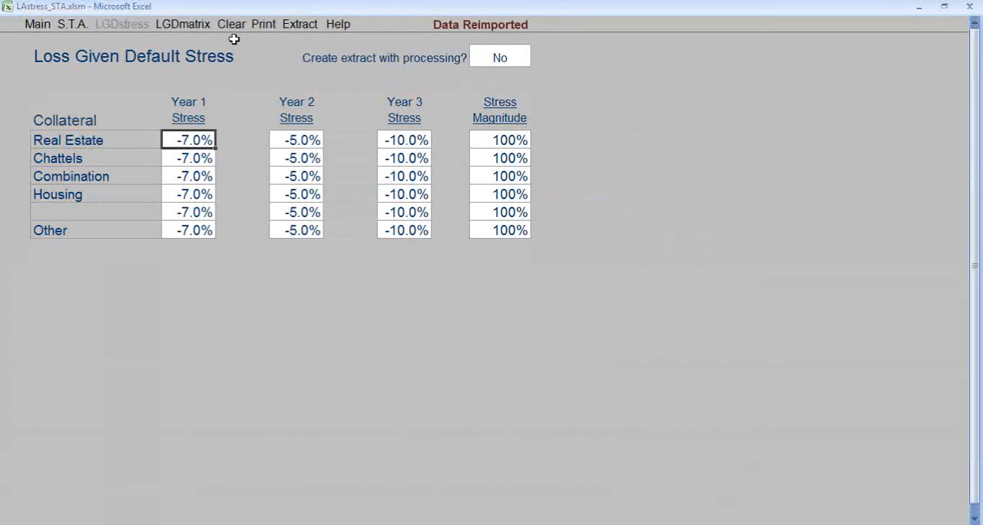
left_click(192, 213)
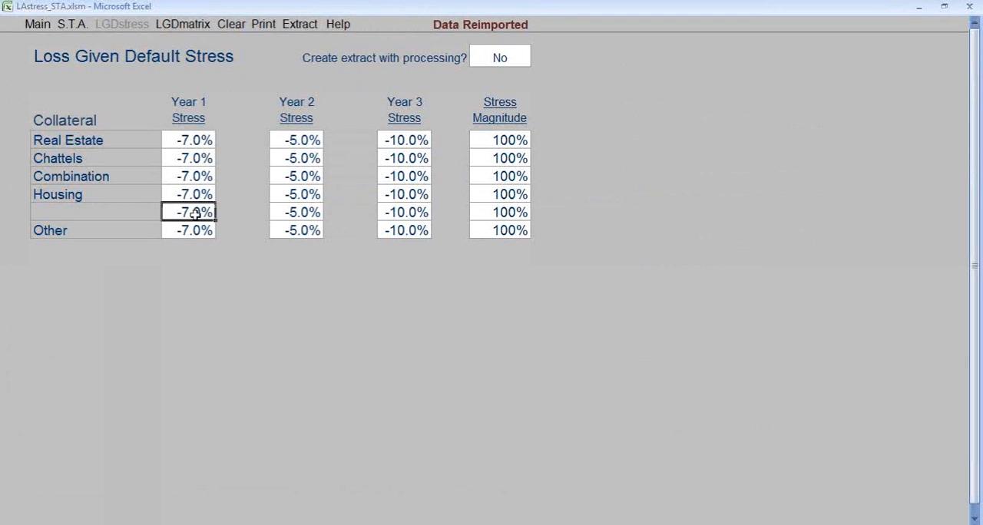
key("Delete")
key("Tab")
key("Delete")
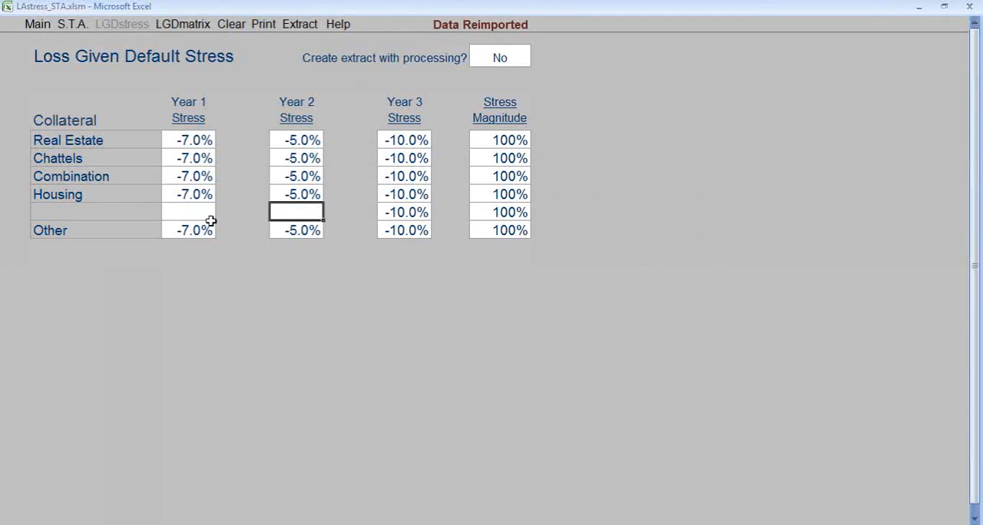
key("Tab")
key("Delete")
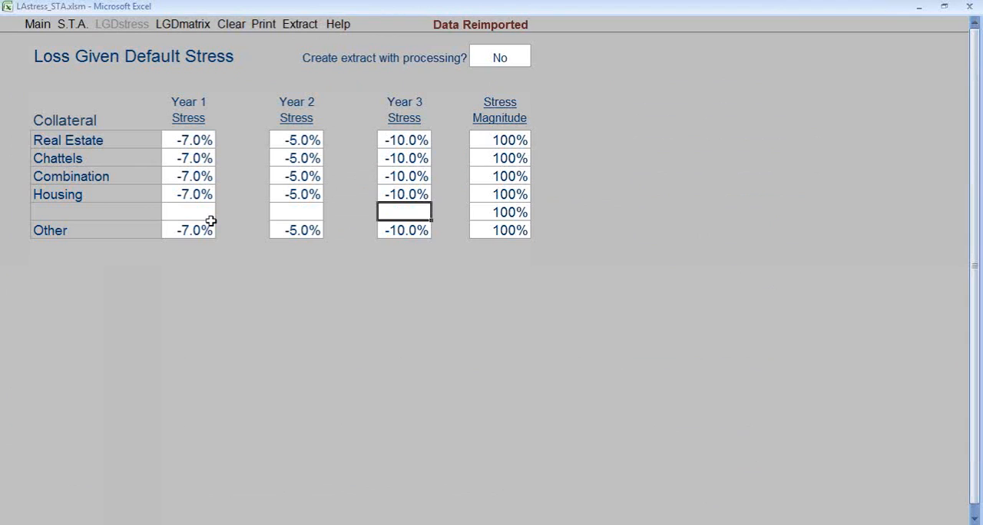
key("Tab")
key("Delete")
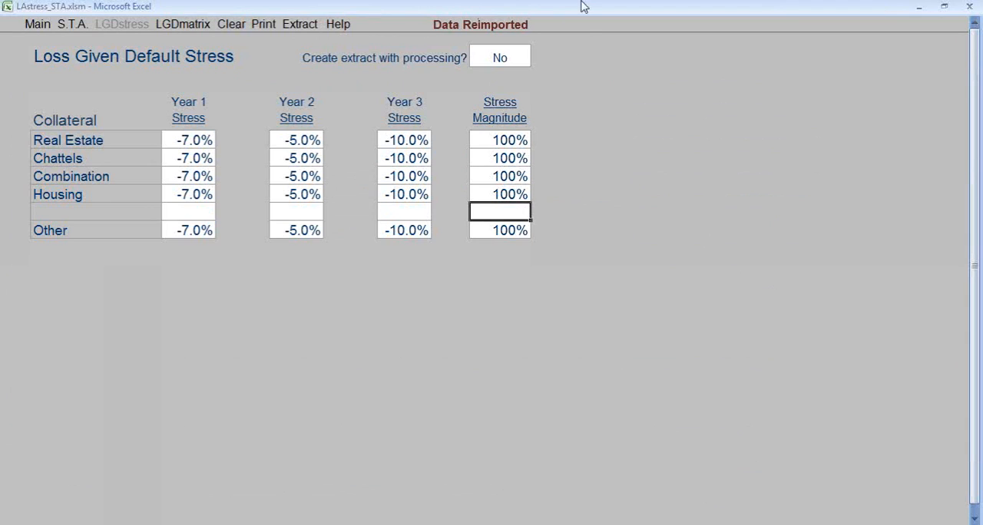
Set LGD extract creation with processing to Yes and refresh the LGD stress scenarios into the LGD matrix.
left_click(520, 59)
left_click(536, 62)
left_click(528, 73)
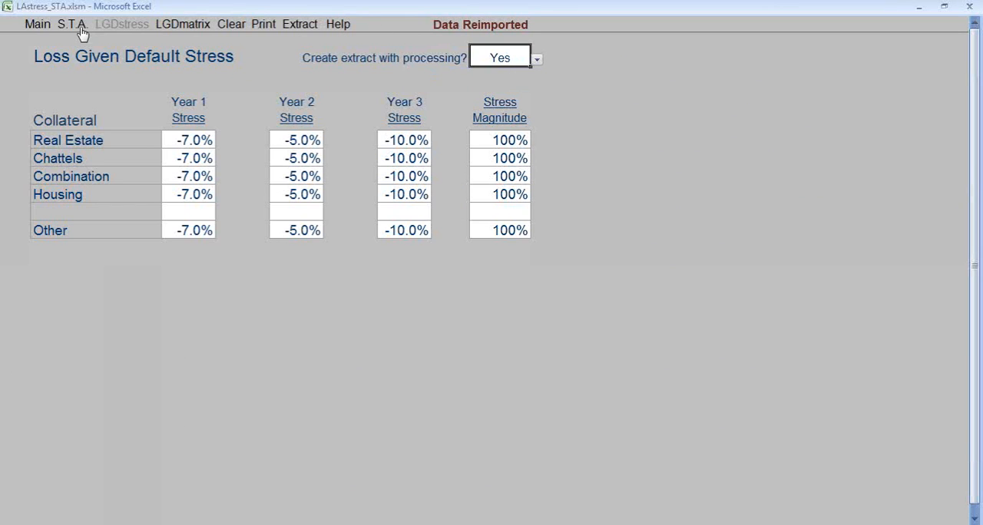
left_click(177, 23)
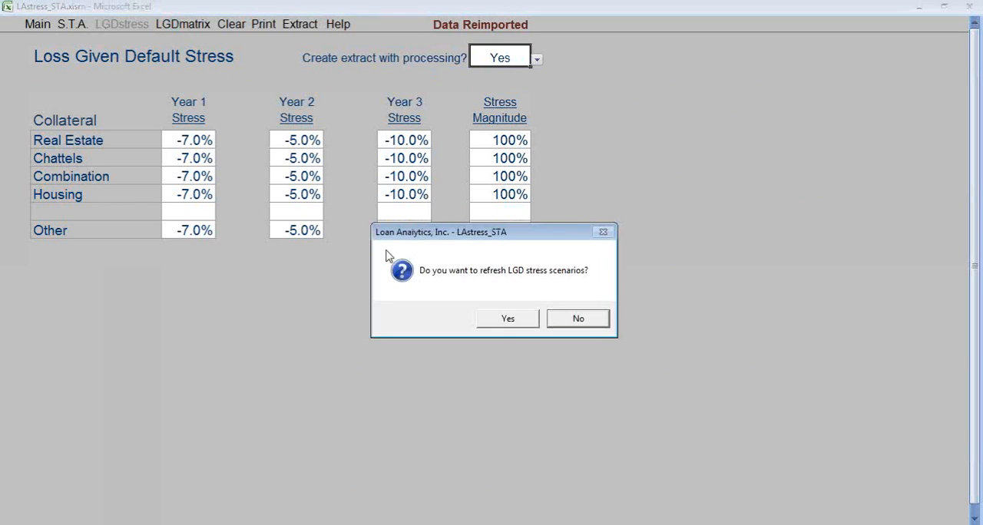
left_click(509, 319)
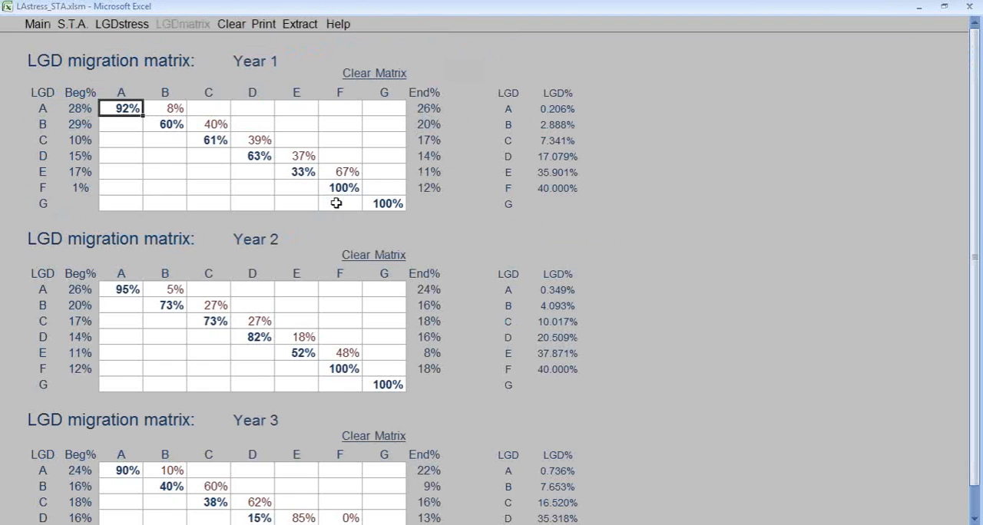
Review the LGD migration matrices for Years 1 to 3 and return to the stress testing analysis summary.
scroll(345, 213, "down", 2)
scroll(345, 213, "up", 2)
left_click(70, 29)
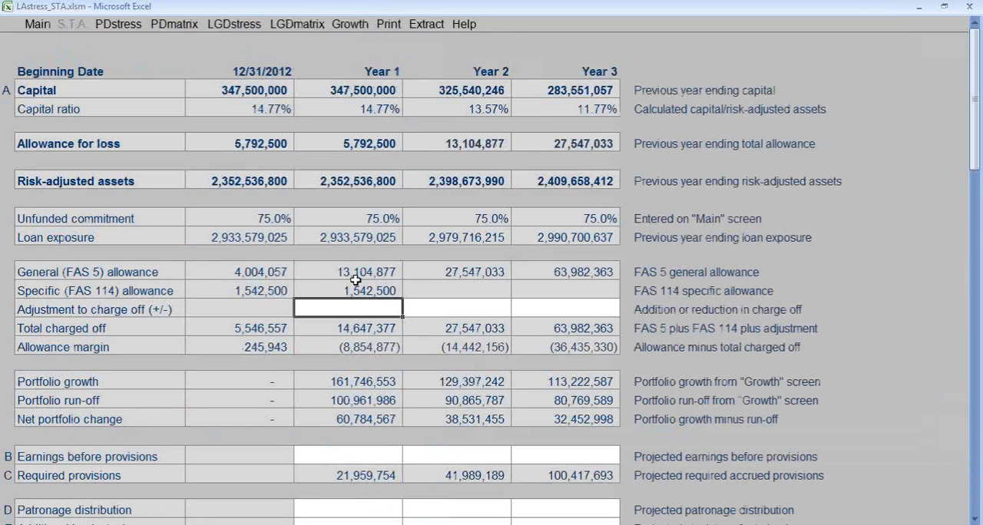
Open the Growth page and examine the growth and run-off volumes, the growth average LGD percent and both risk weightings.
left_click(351, 25)
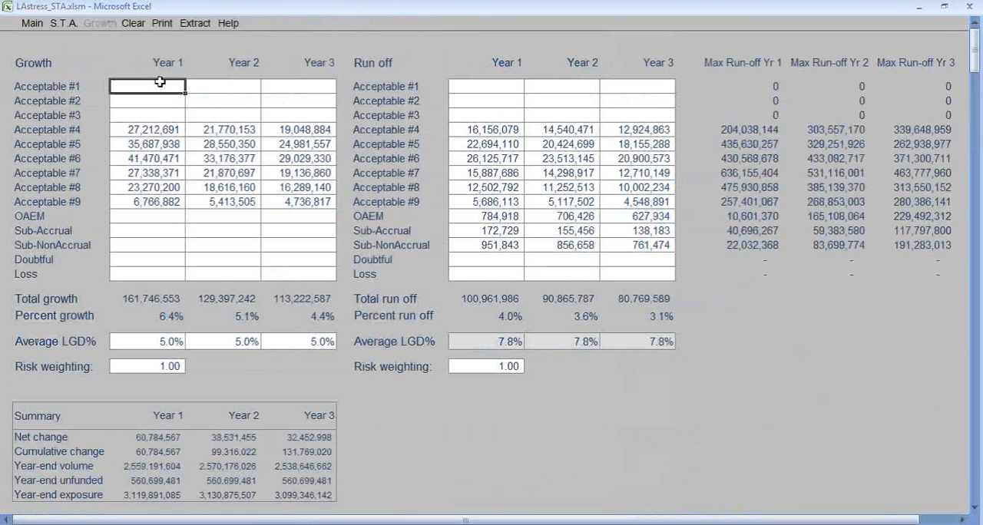
left_click_drag(161, 85, 290, 270)
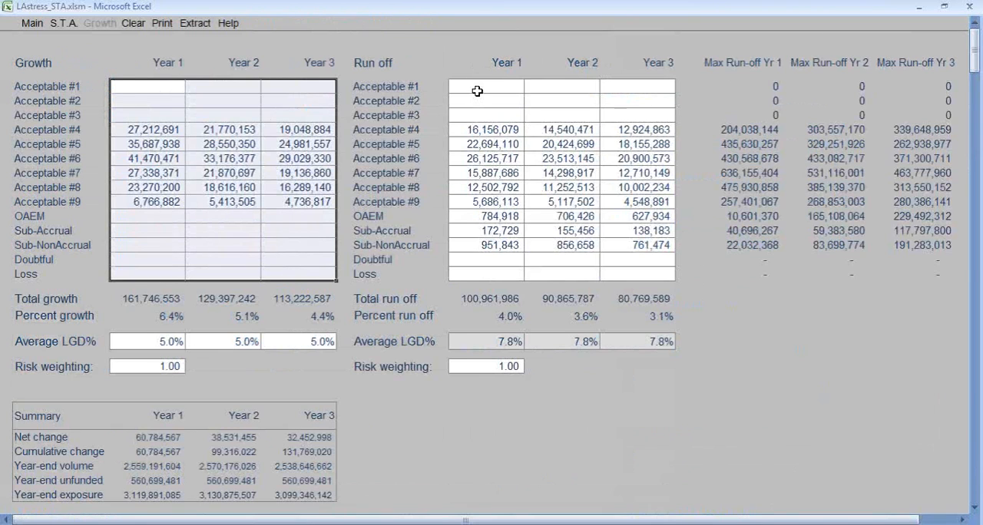
left_click_drag(477, 88, 660, 273)
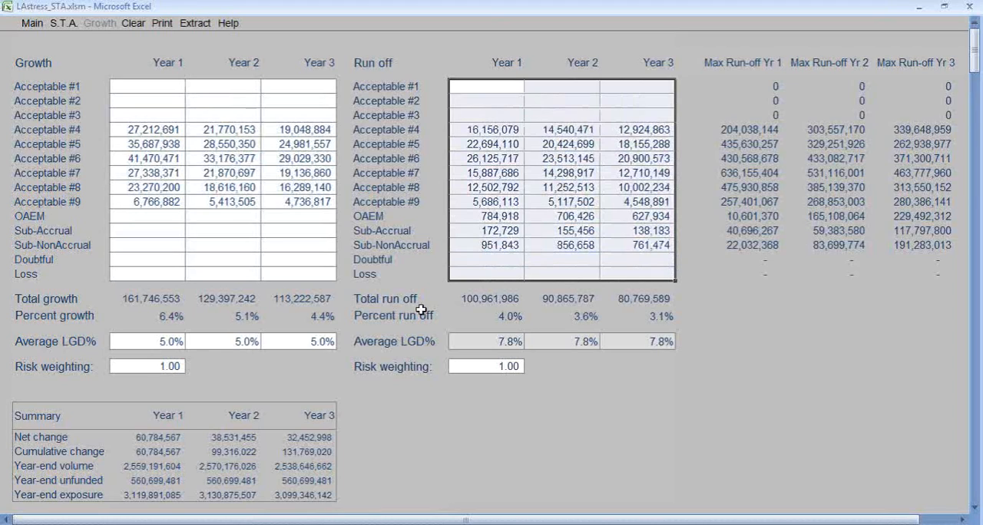
left_click(171, 340)
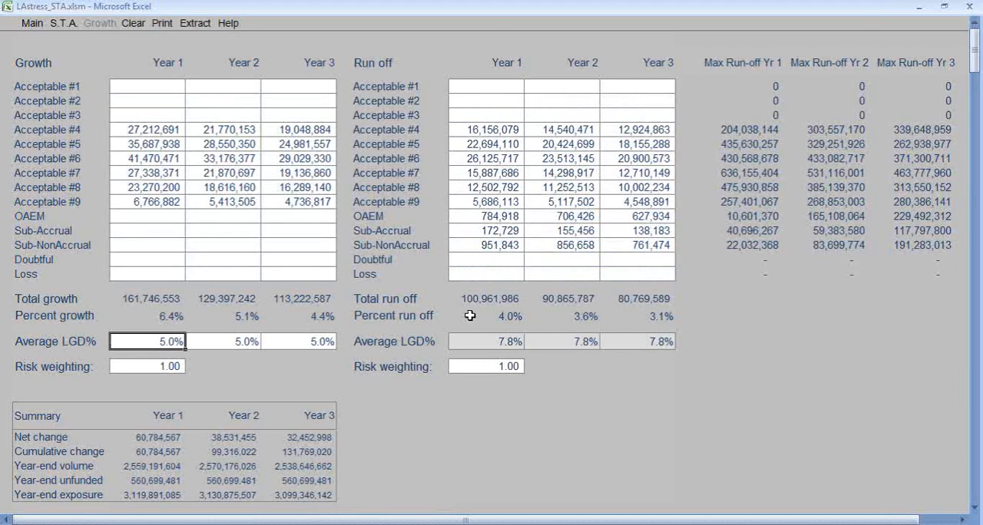
left_click(159, 367)
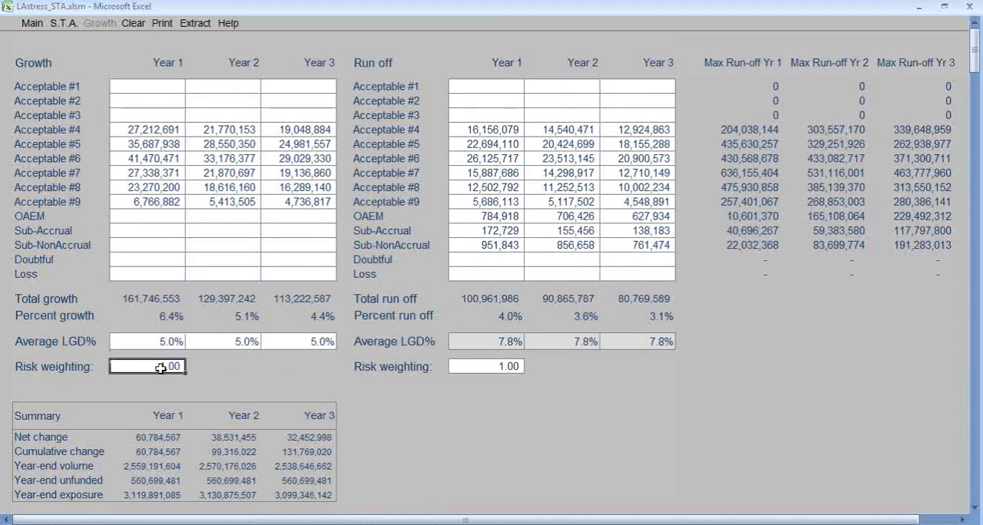
left_click(509, 368)
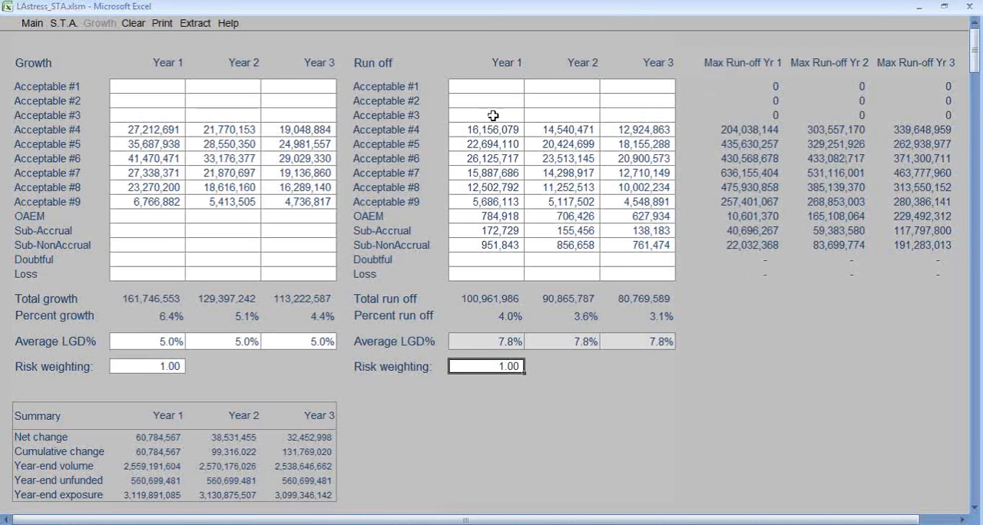
On the stress testing analysis page, set the adjustment to charge off to -1,000,000 for Year 1 and 1,000,000 for Year 2.
left_click(64, 24)
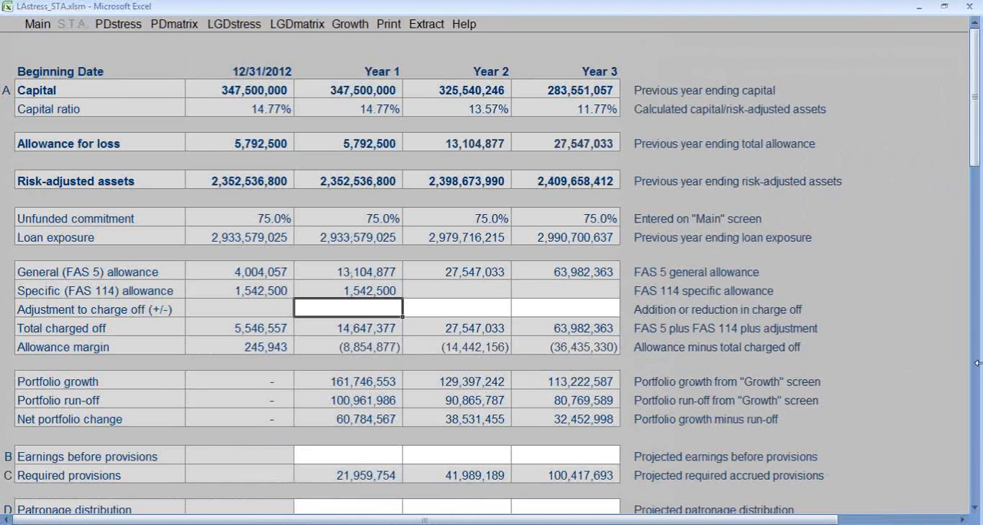
type("-100")
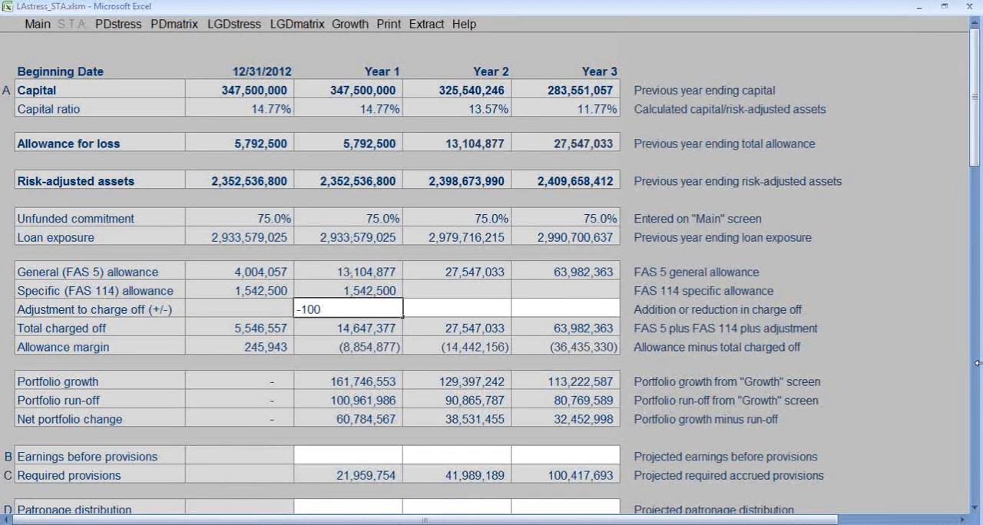
type("0000")
key("Tab")
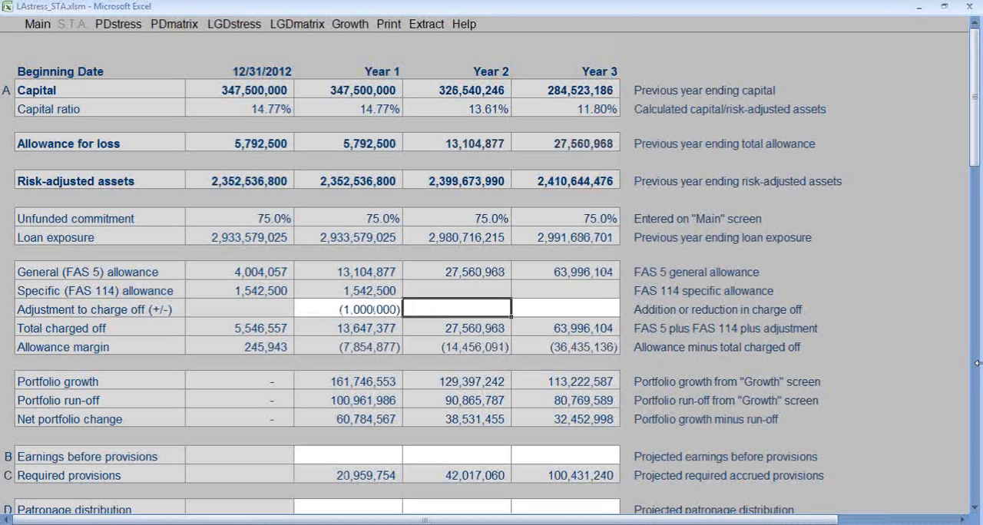
type("100")
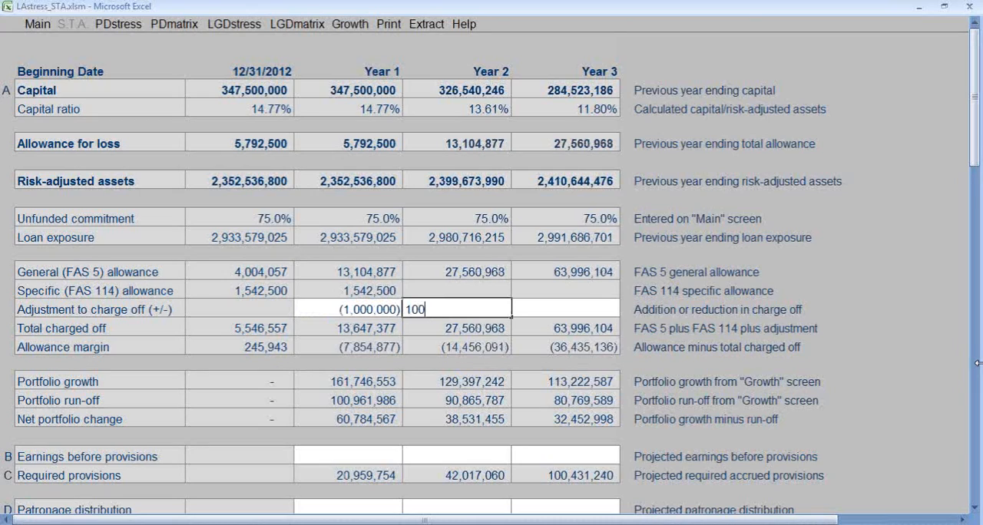
type("0000")
key("Return")
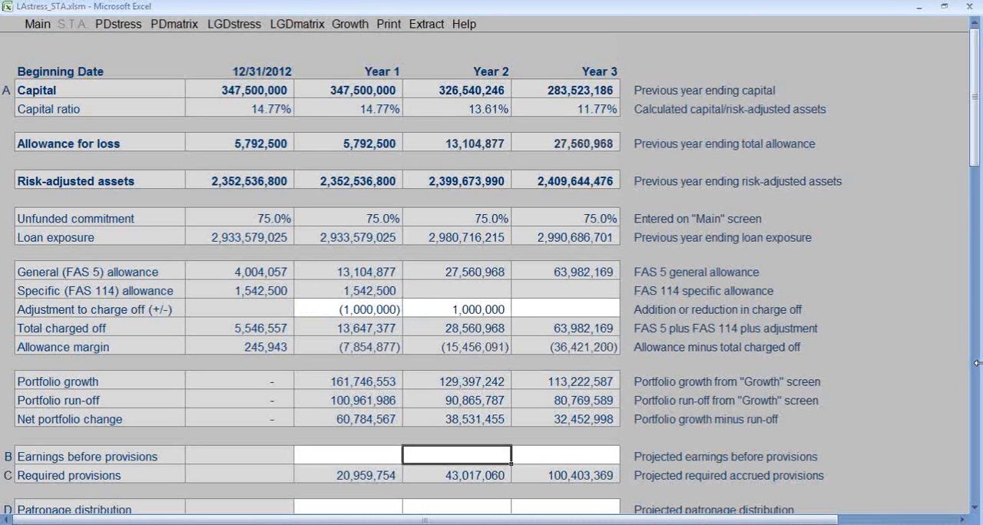
Set the projected earnings before provisions to 16,200,000 for Year 1 and 14,900,000 for Year 2.
scroll(978, 363, "down", 5)
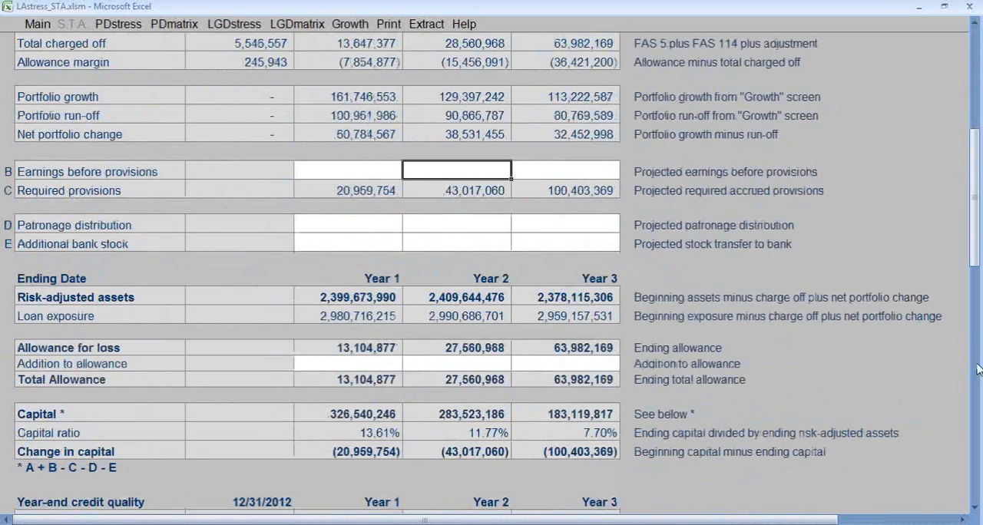
left_click(376, 174)
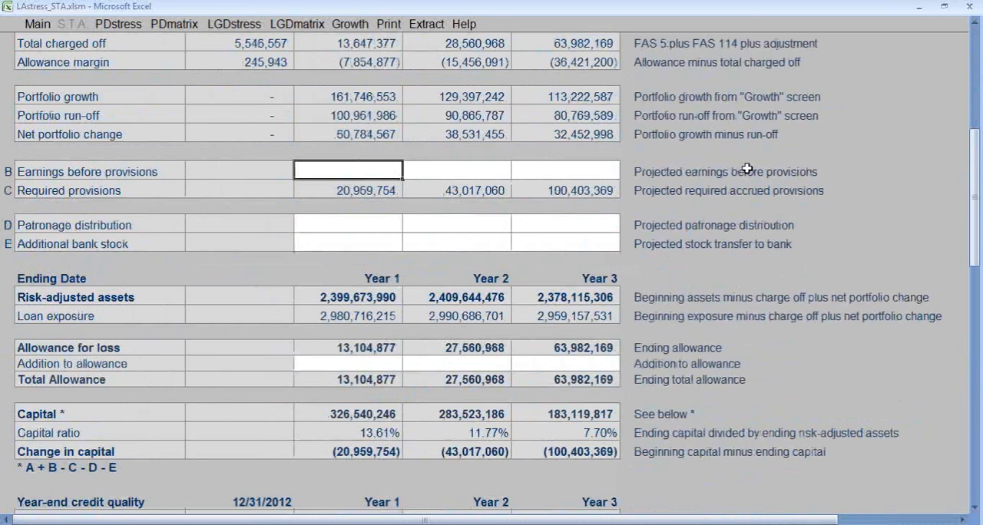
type("16,200,00")
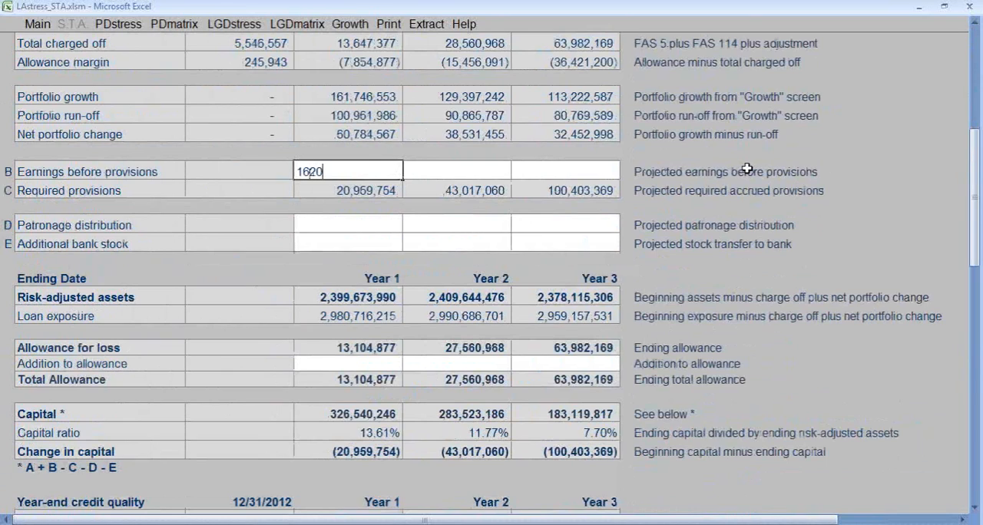
type("0000")
key("Tab")
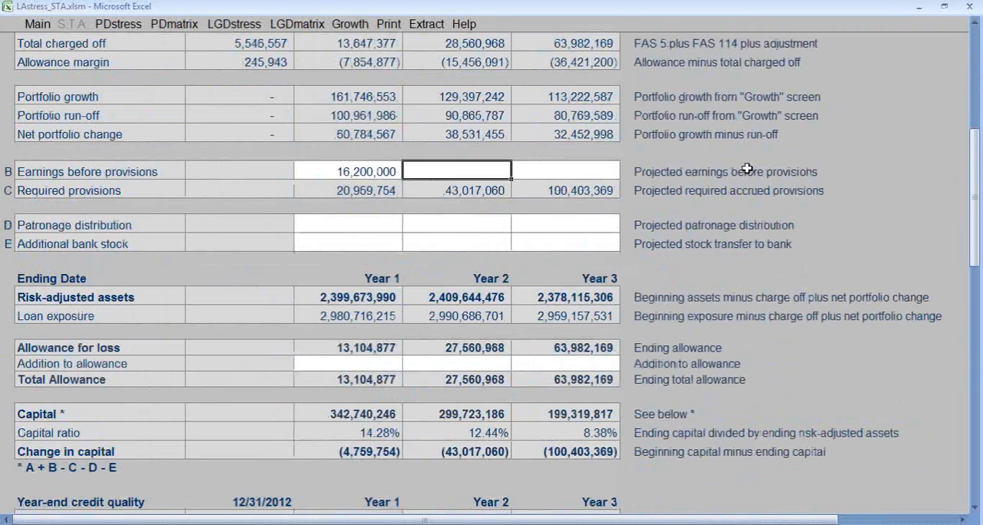
type("14,900,0")
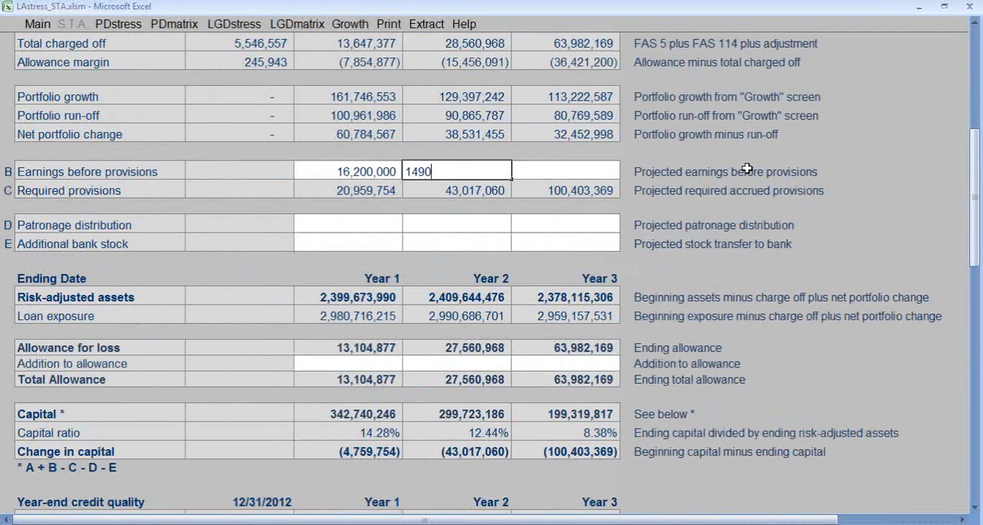
type("0000")
key("Tab")
Set the Year 3 earnings before provisions to 12,800,000.
type("1")
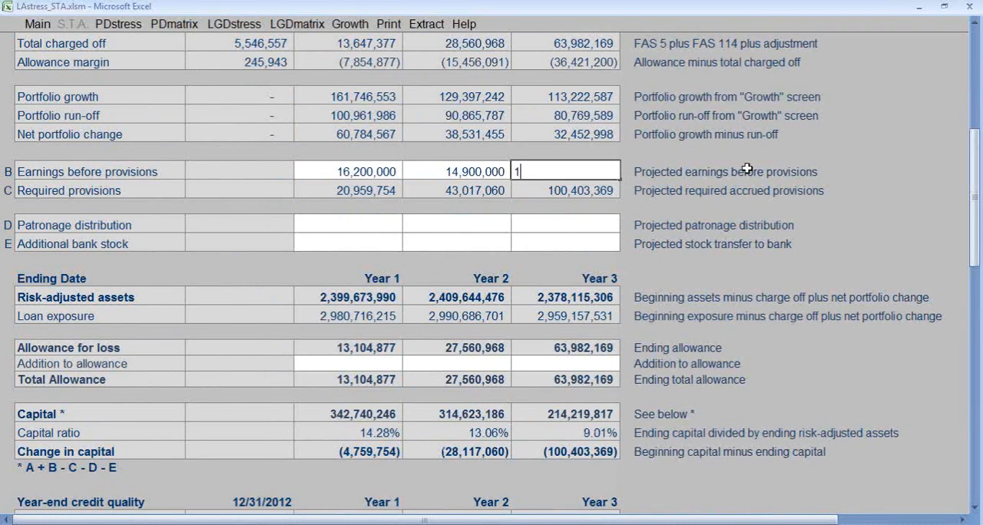
type("280000")
key("Return")
key("Up")
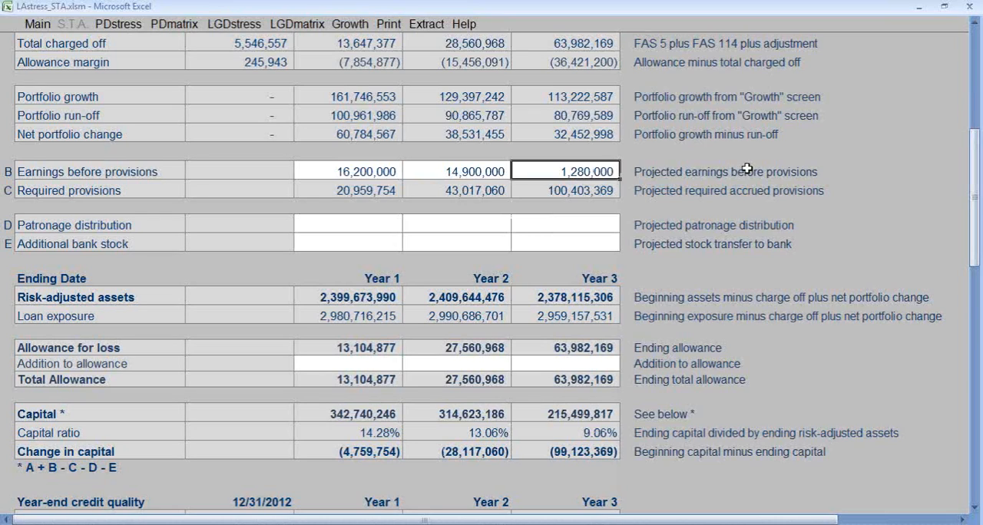
key("F2")
type("0")
key("Return")
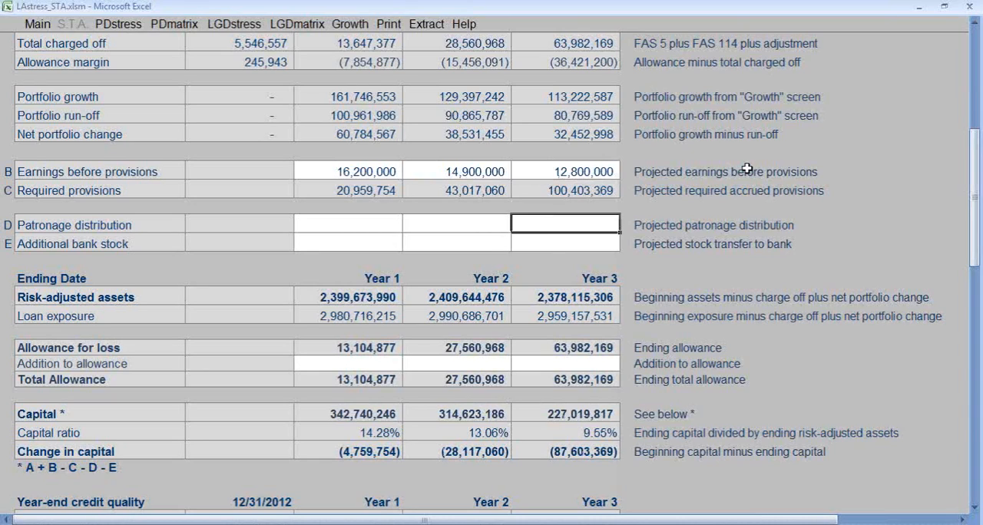
Enter 1,000,000 for both the patronage distribution and the additional bank stock in Year 1.
left_click(390, 226)
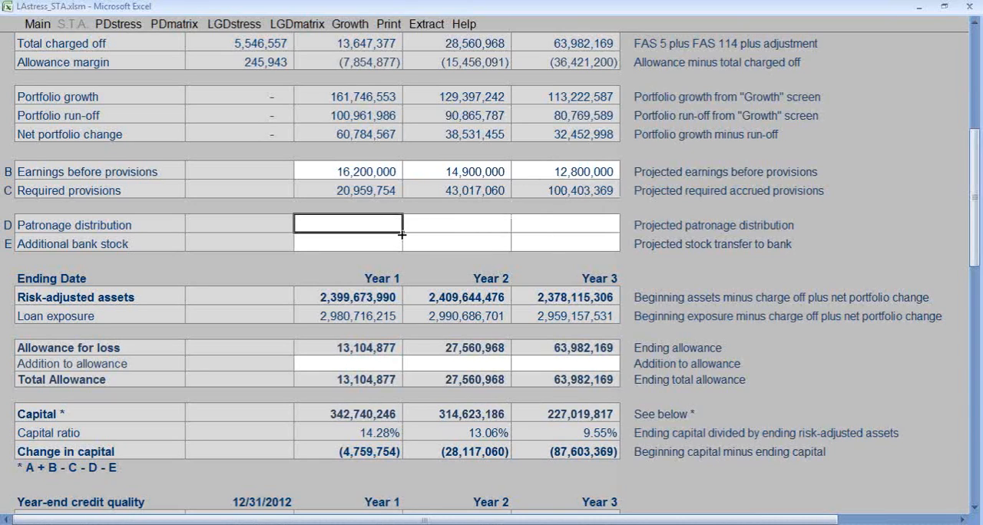
type("1,000,")
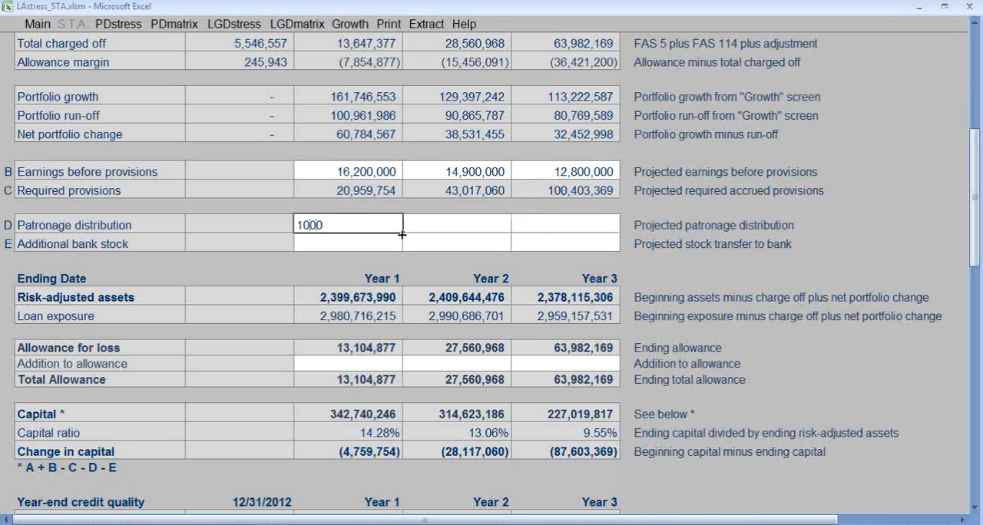
type("000")
key("Return")
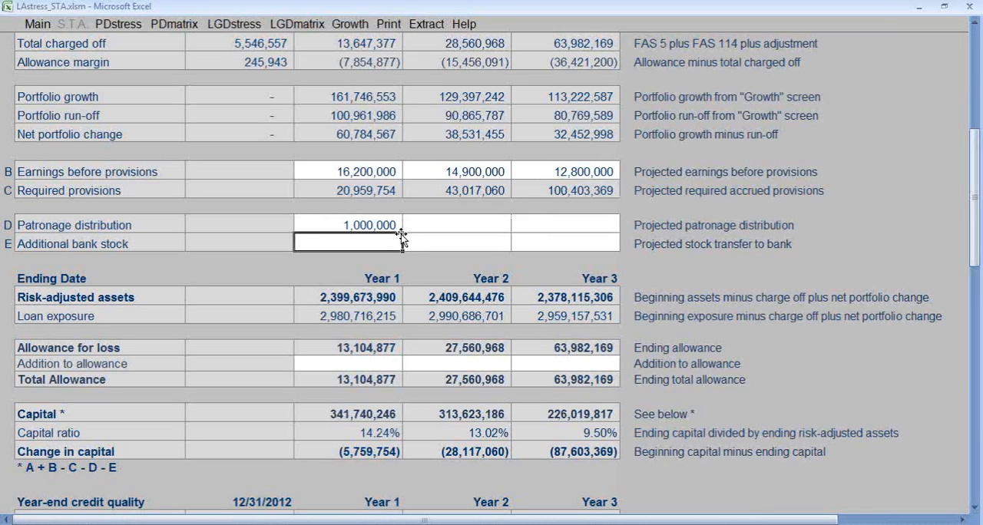
type("1,000,")
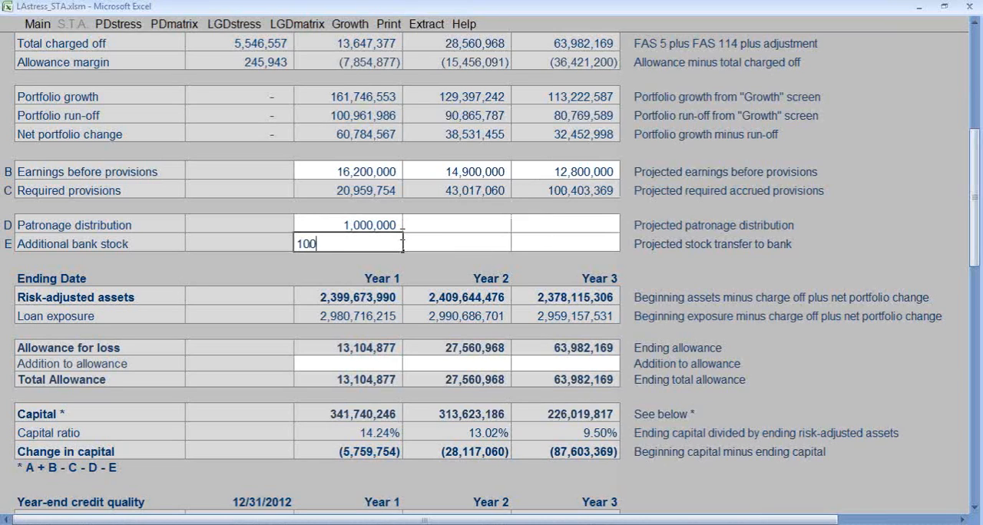
type("0000")
key("Up")
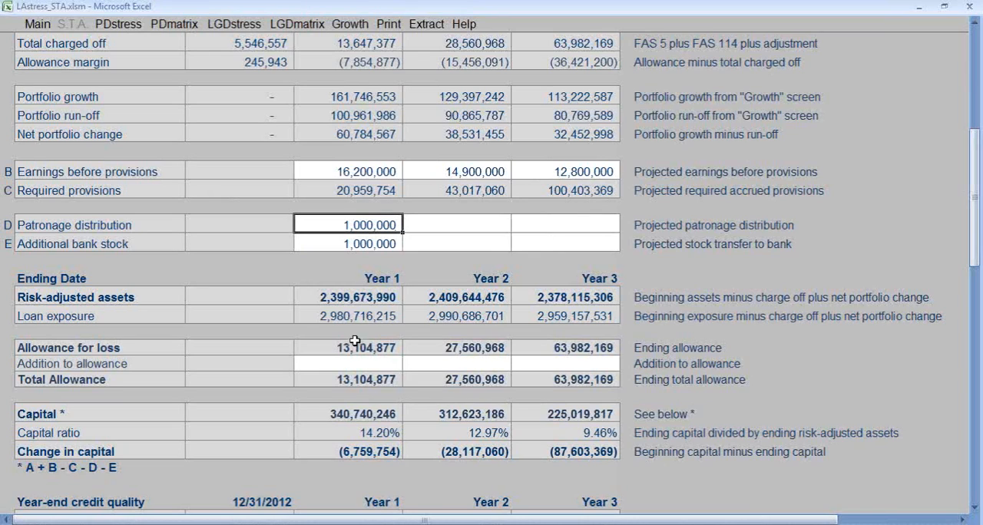
Set the Year 1 addition to allowance to 1,000,000.
left_click(359, 364)
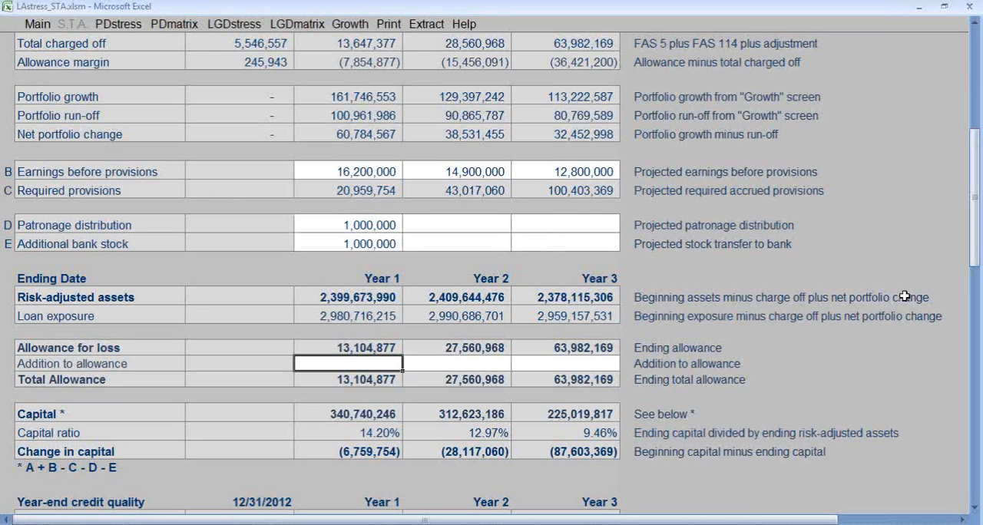
type("1,000,")
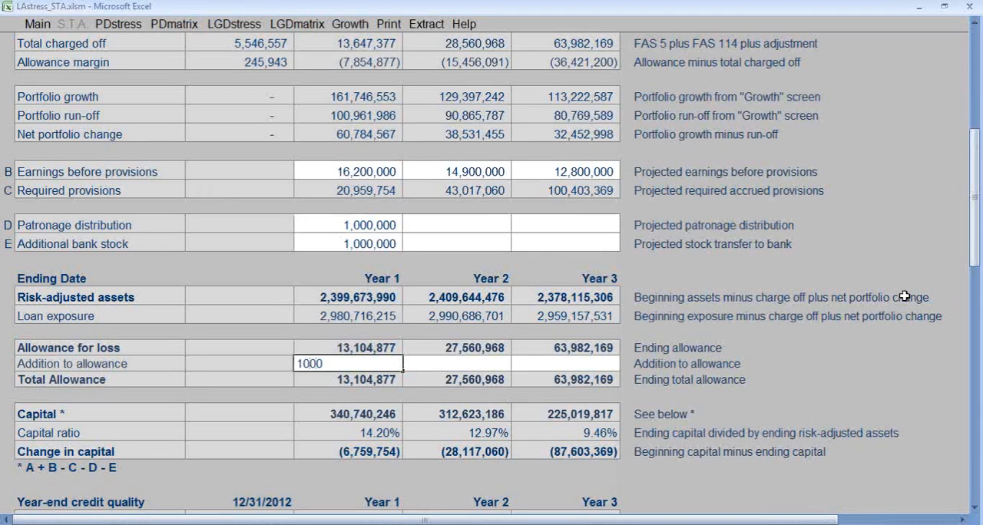
type("000")
key("Up")
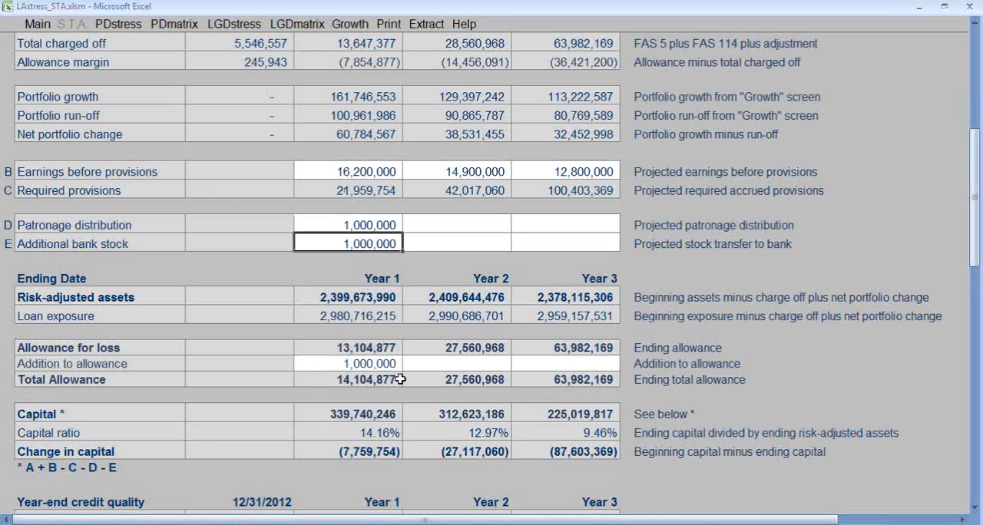
left_click(373, 364)
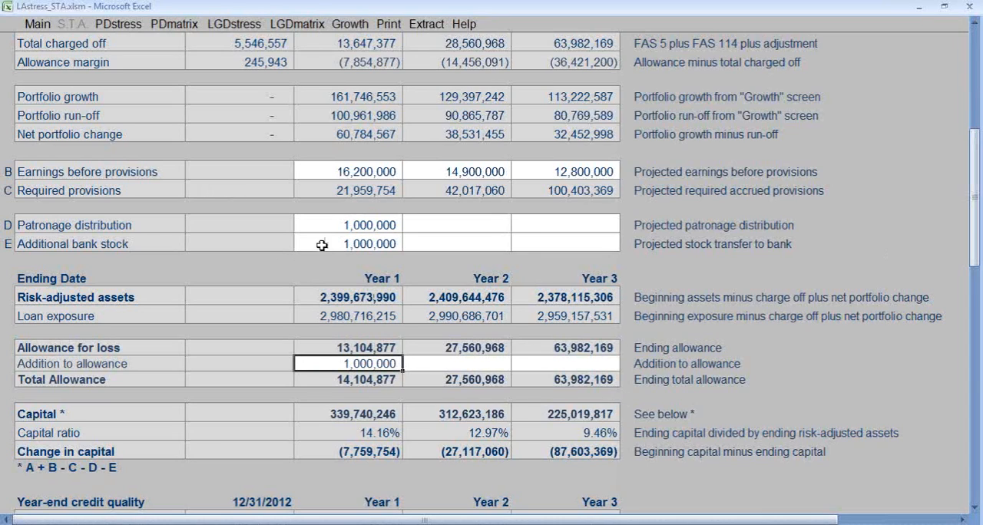
Copy the Year 1 patronage distribution and additional bank stock values into Years 2 and 3.
left_click_drag(369, 224, 371, 238)
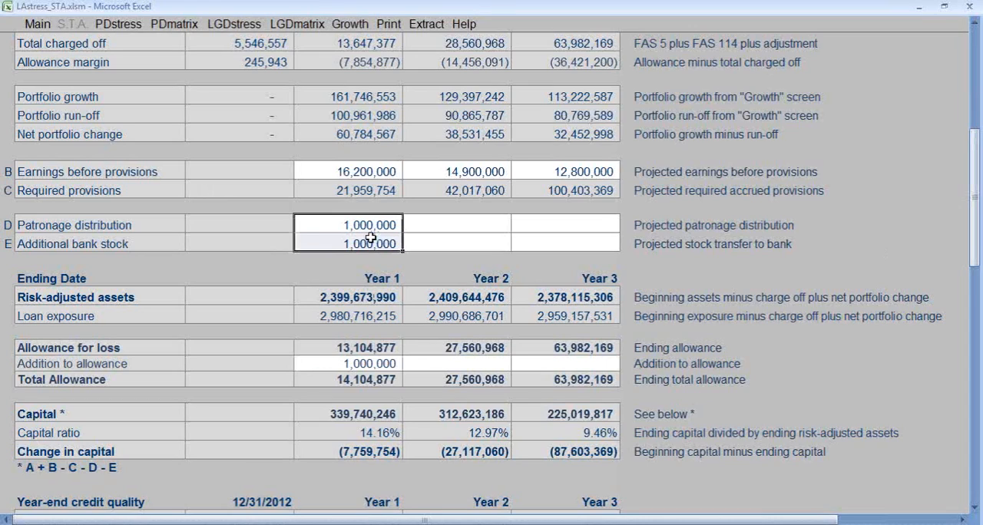
key("ctrl+c")
key("Right")
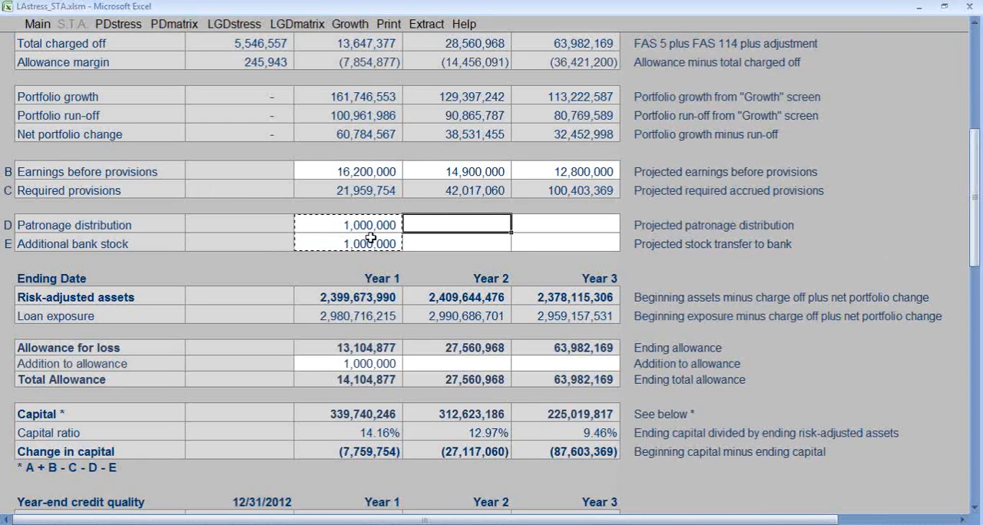
key("ctrl+v")
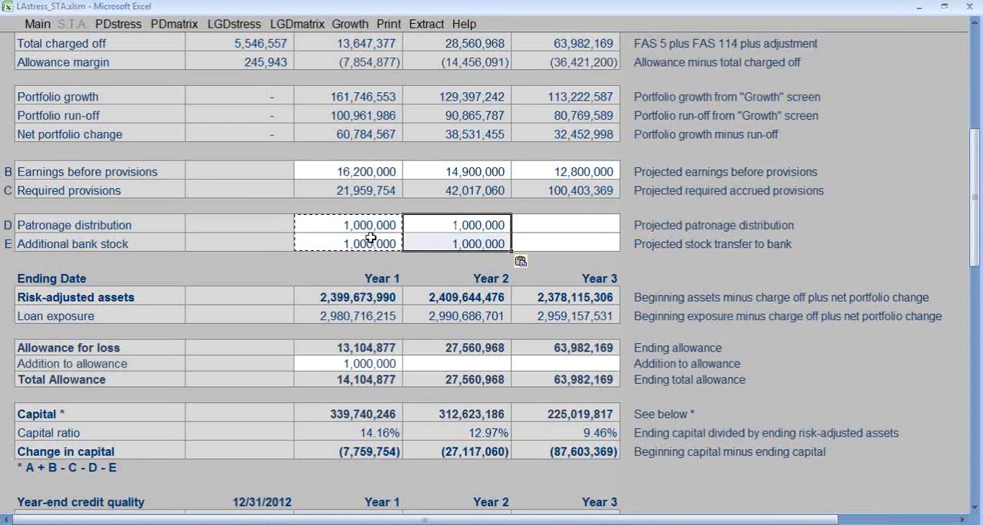
key("Right")
key("ctrl+v")
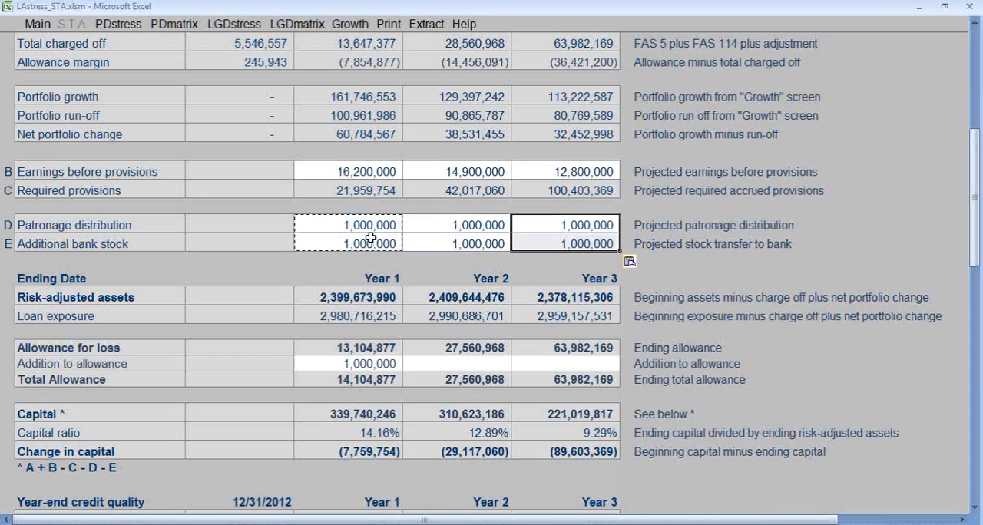
Set the addition to allowance to 1,000,000 for both Year 2 and Year 3.
left_click(351, 365)
left_click(465, 365)
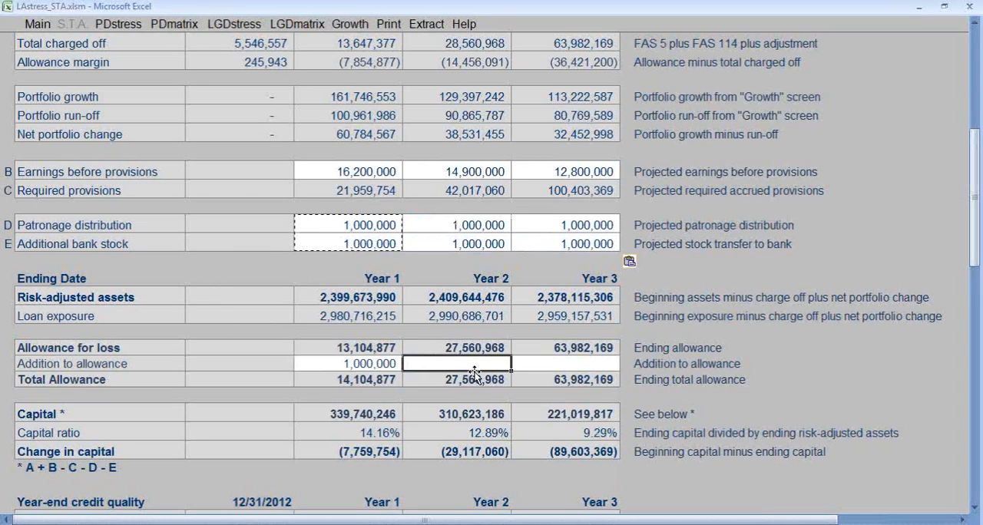
type("10")
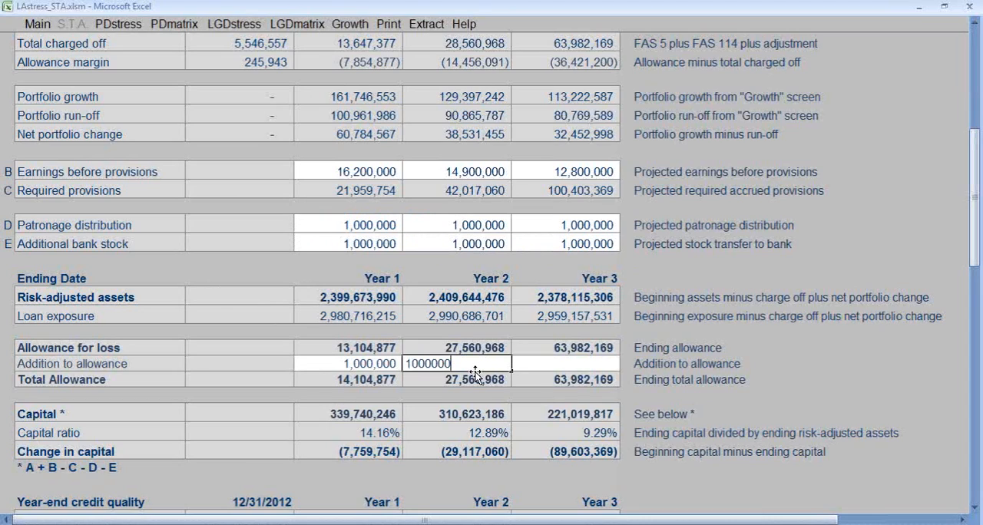
type("00000")
key("Tab")
type("100")
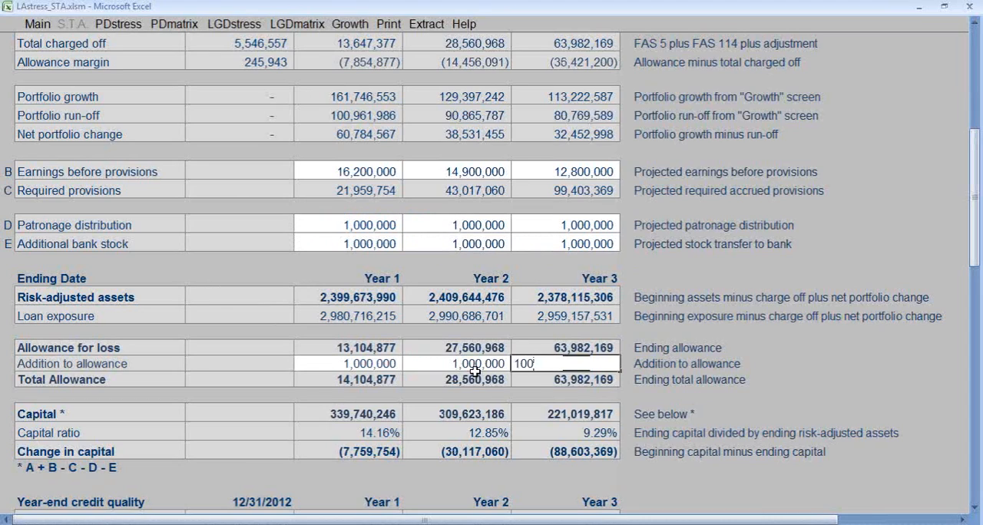
type("0000")
key("Return")
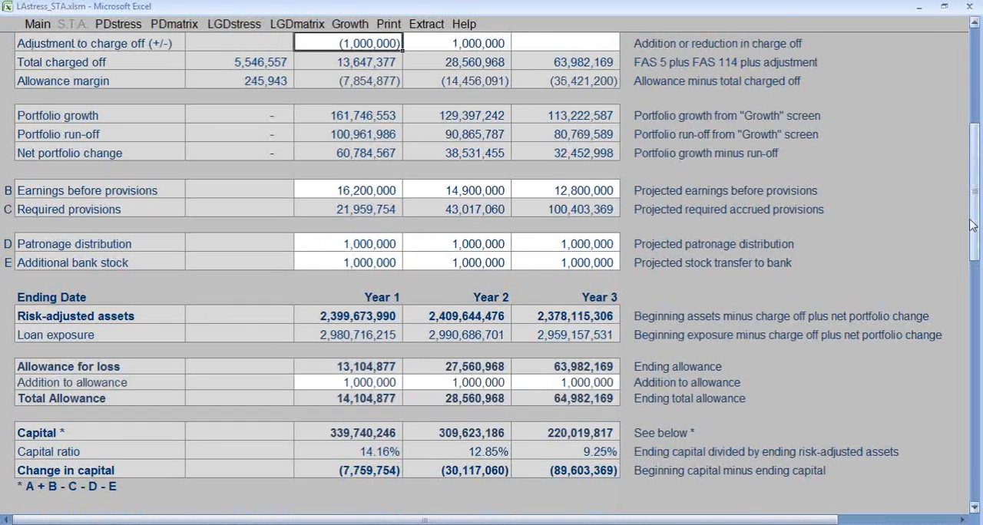
Review the beginning and ending capital figures, capital ratios and year-end credit quality tables across the three years.
left_click_drag(972, 225, 972, 149)
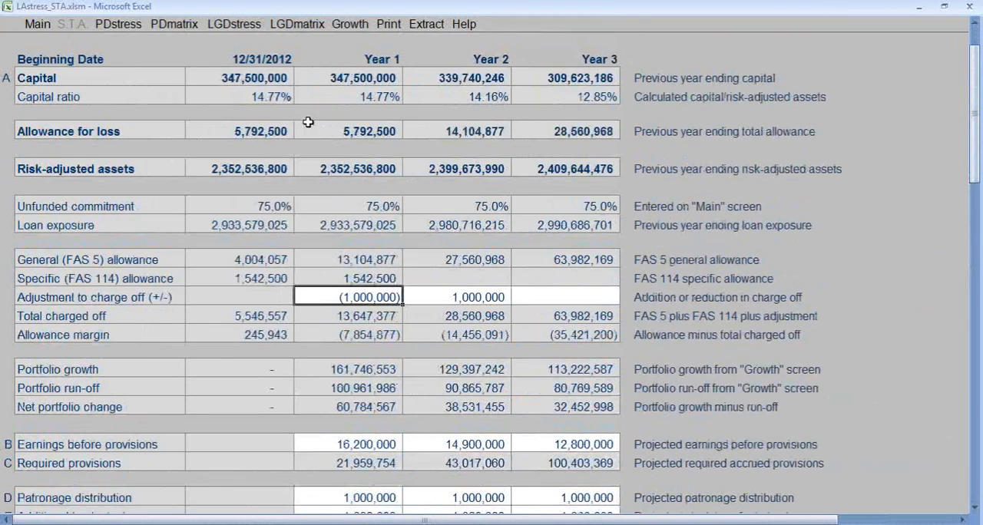
left_click(970, 392)
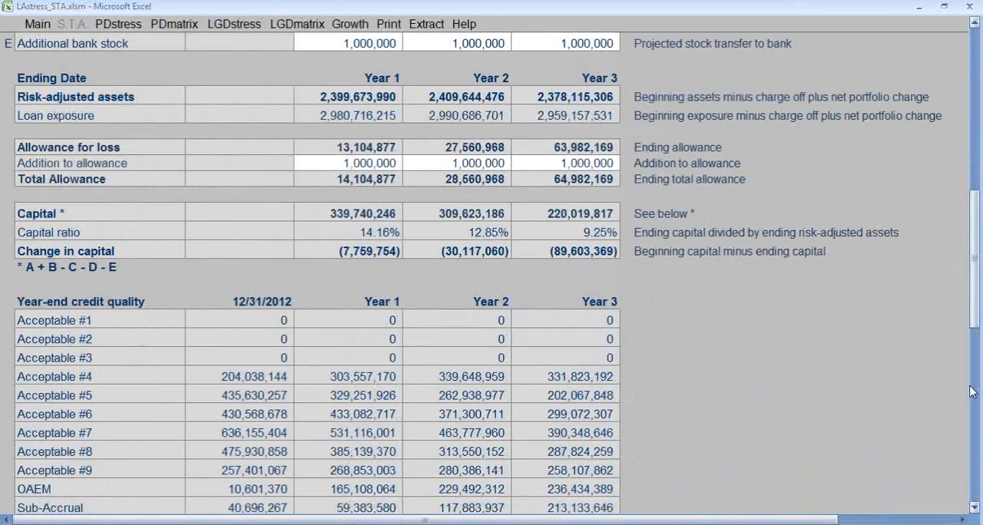
left_click(978, 296)
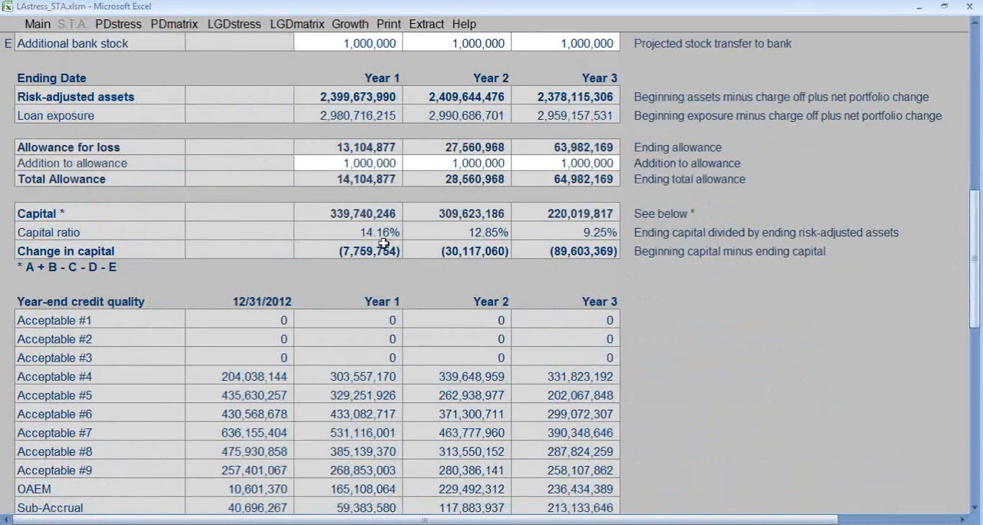
left_click_drag(978, 313, 979, 453)
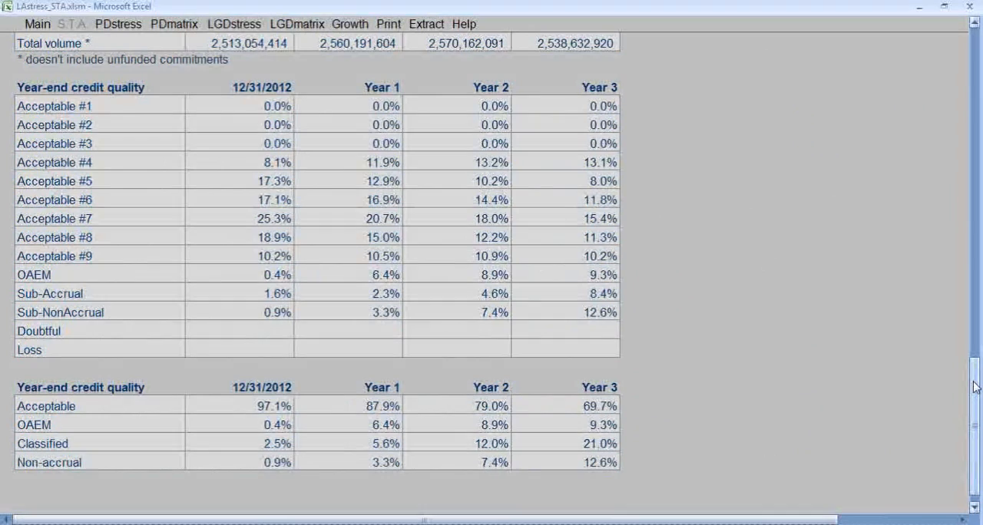
left_click_drag(975, 387, 981, 186)
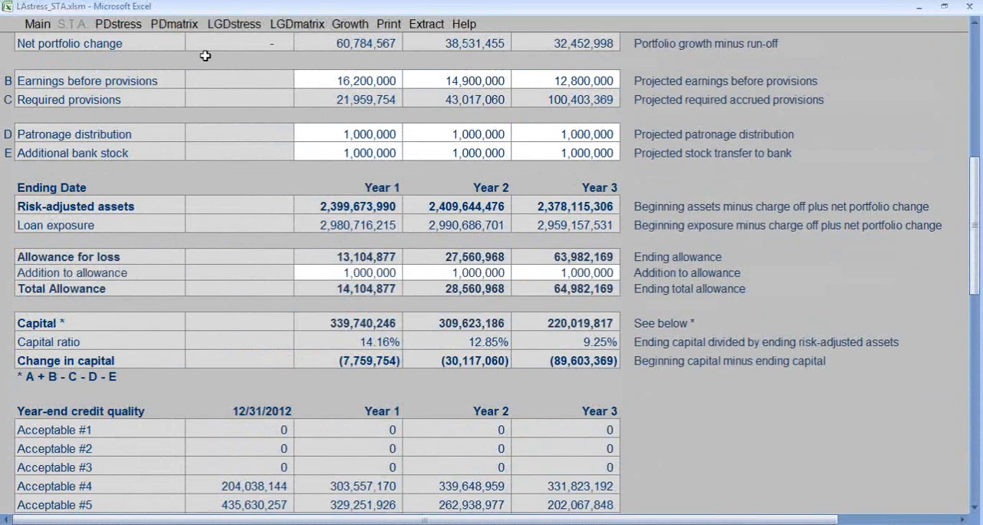
Set the Year Three Non-Current Assets PD stress to -20% for all industries and refresh the PD stress scenarios.
left_click(119, 30)
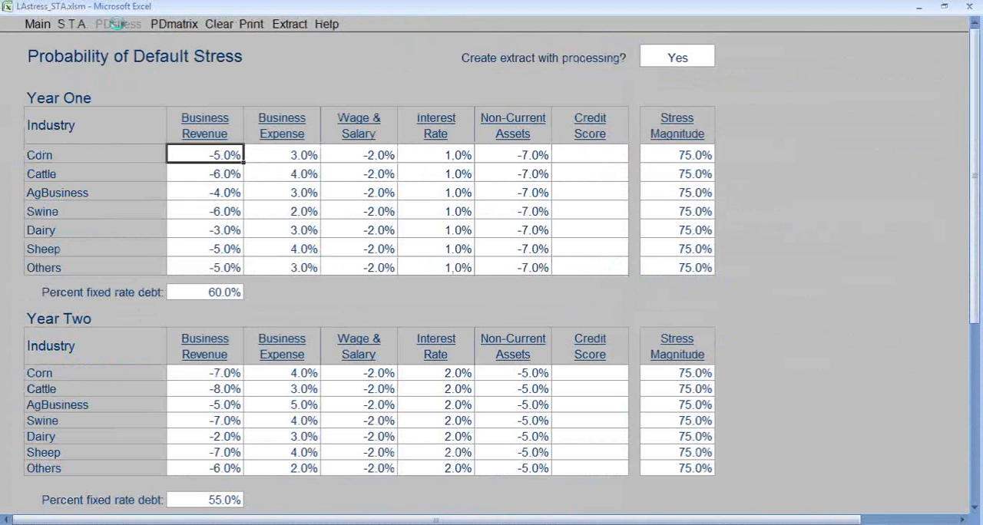
scroll(441, 275, "down", 2)
scroll(442, 275, "down", 3)
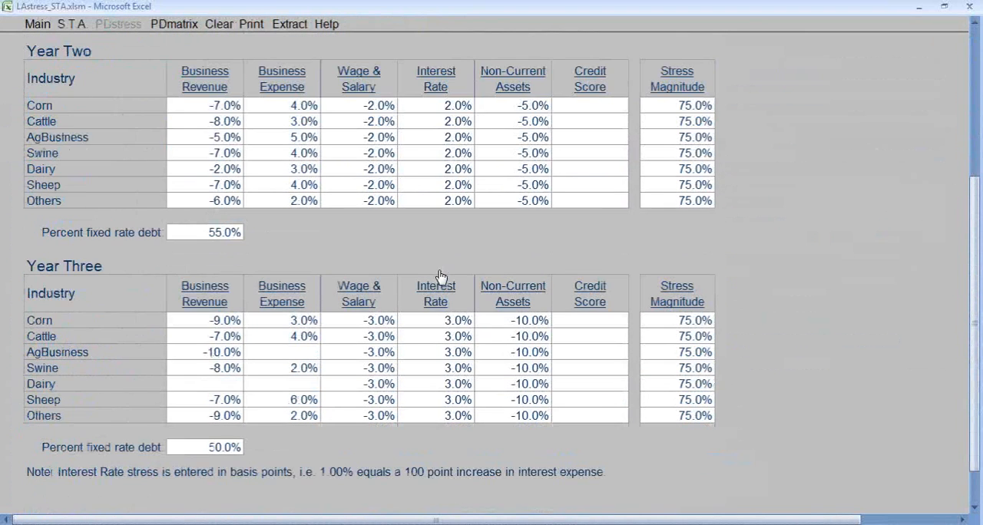
left_click(516, 322)
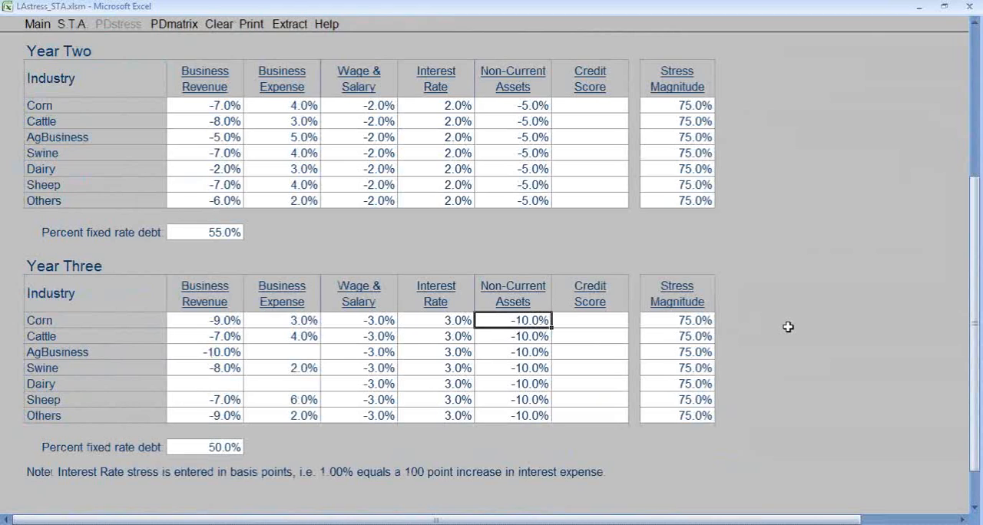
type("-2")
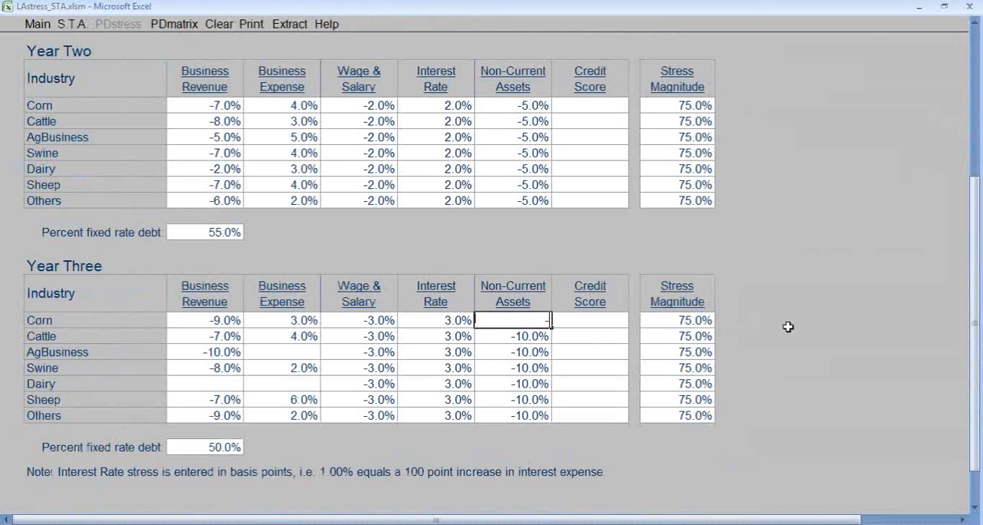
key("Return")
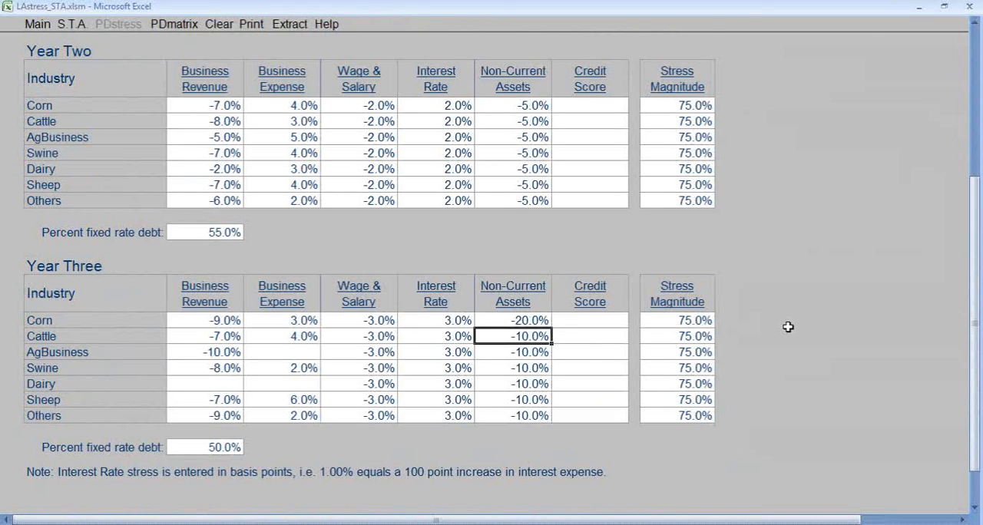
key("Up")
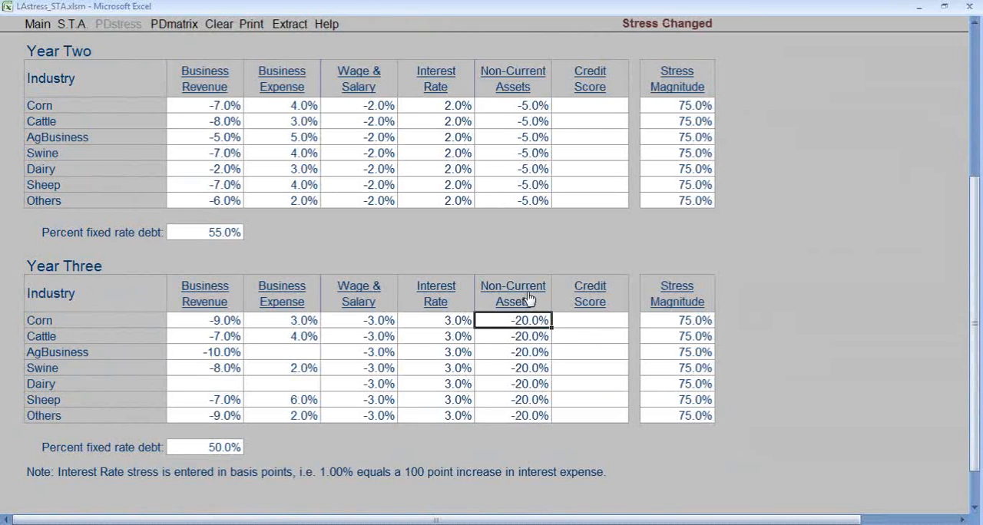
left_click(71, 26)
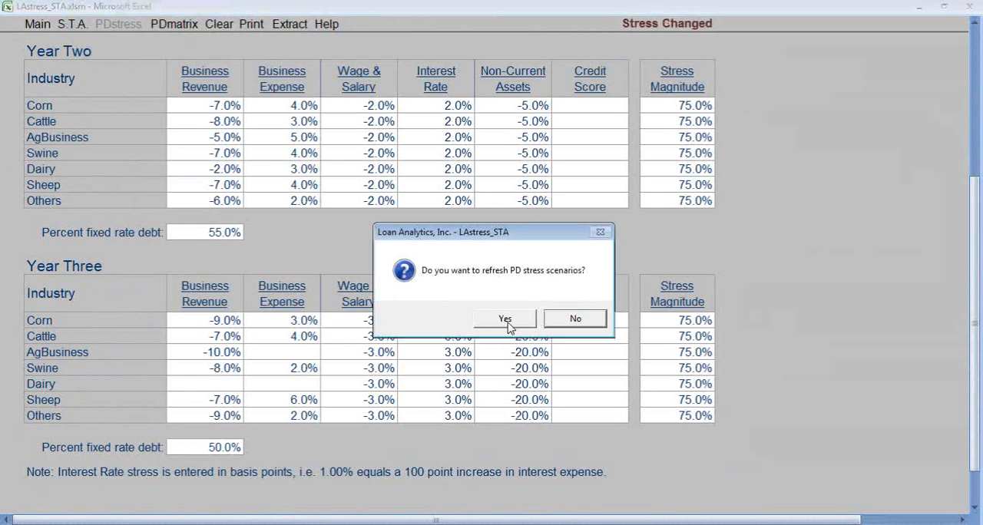
left_click(505, 320)
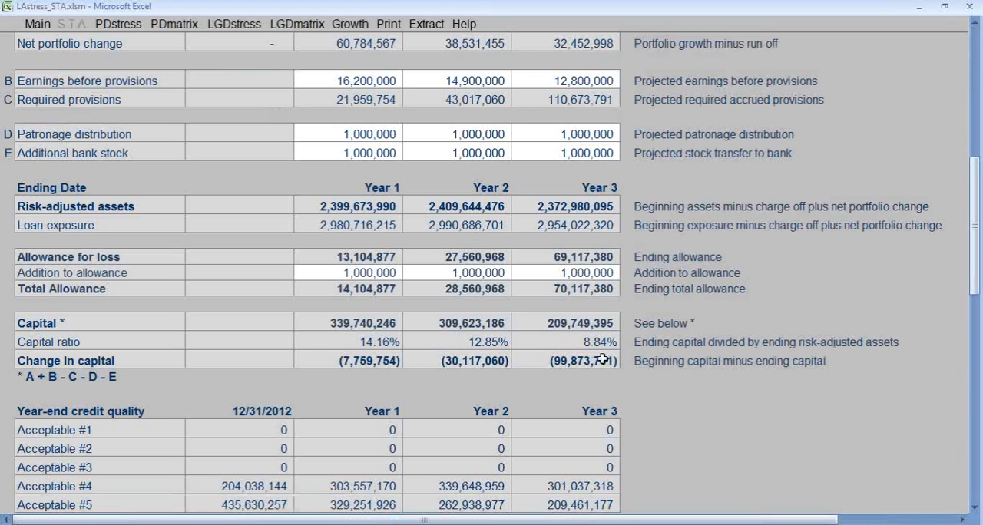
Set the Year 3 LGD stress to -20% for all named collateral types, keeping the unnamed collateral row blank.
left_click(234, 24)
left_click(405, 141)
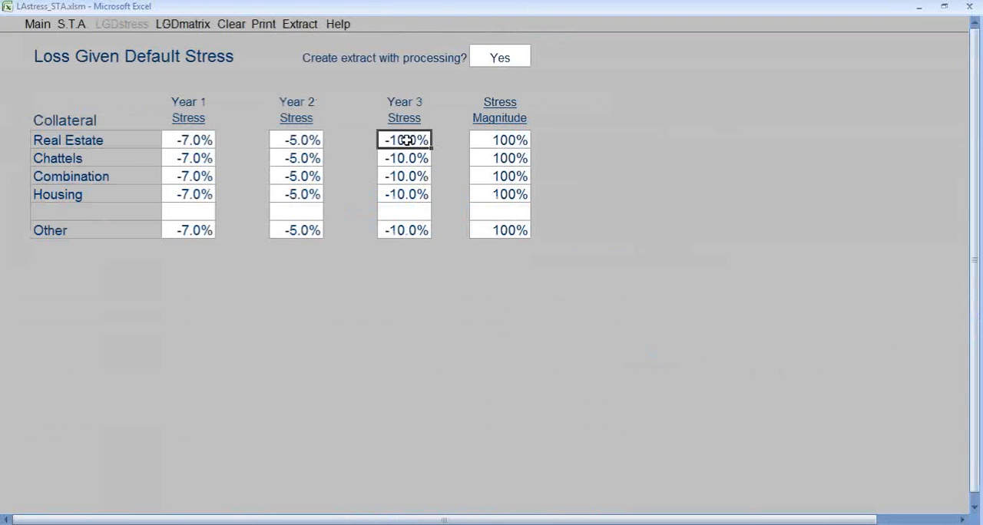
type("-20")
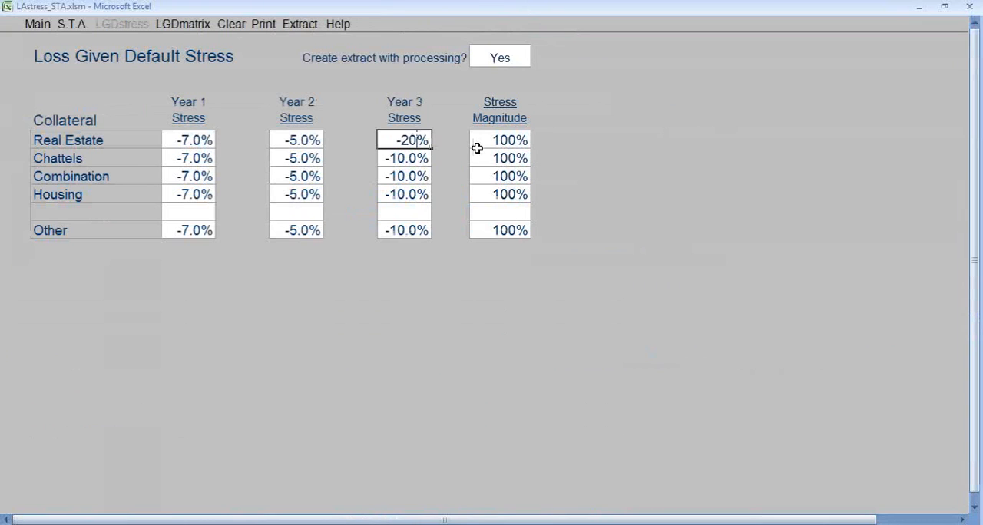
key("Return")
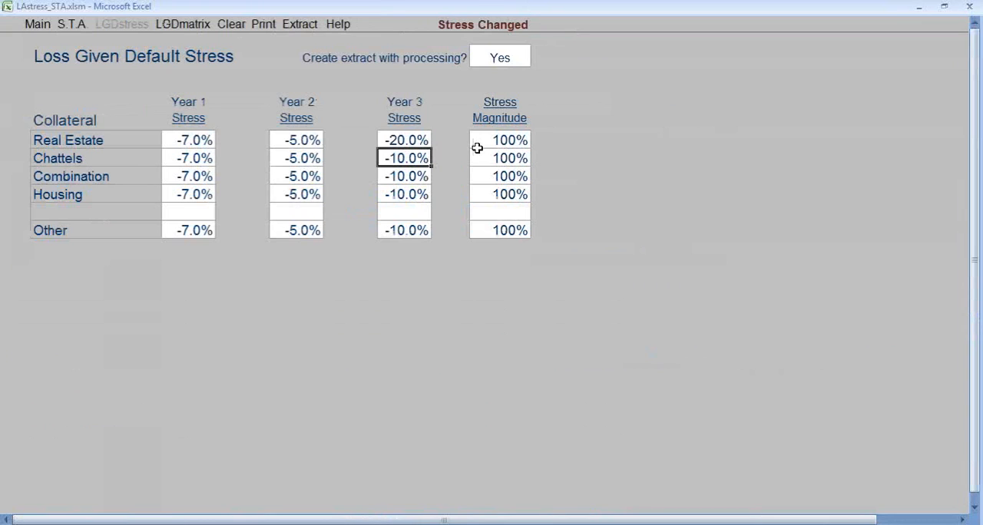
left_click(419, 119)
left_click(405, 209)
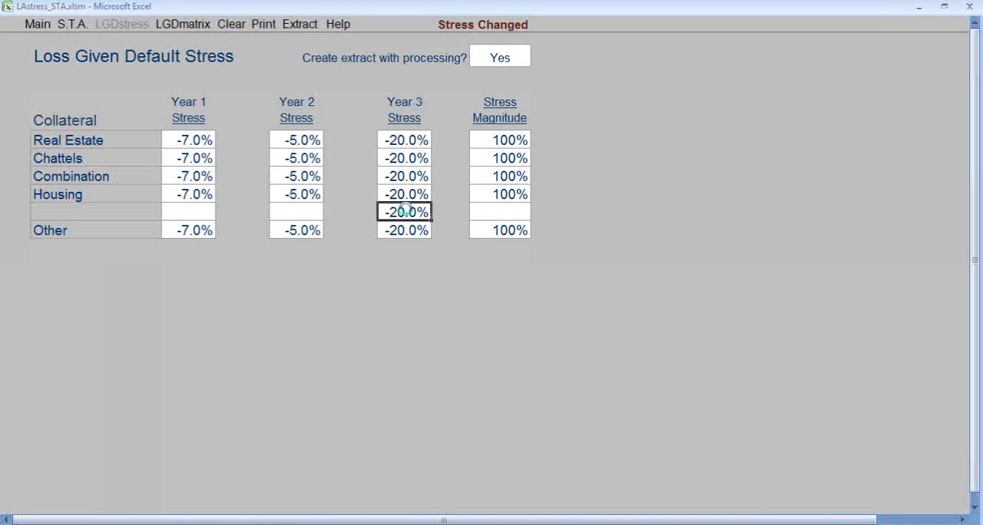
key("Delete")
Check the Real Estate stress for each year, then refresh the LGD stress scenarios and return to the S.T.A. summary.
left_click(200, 143)
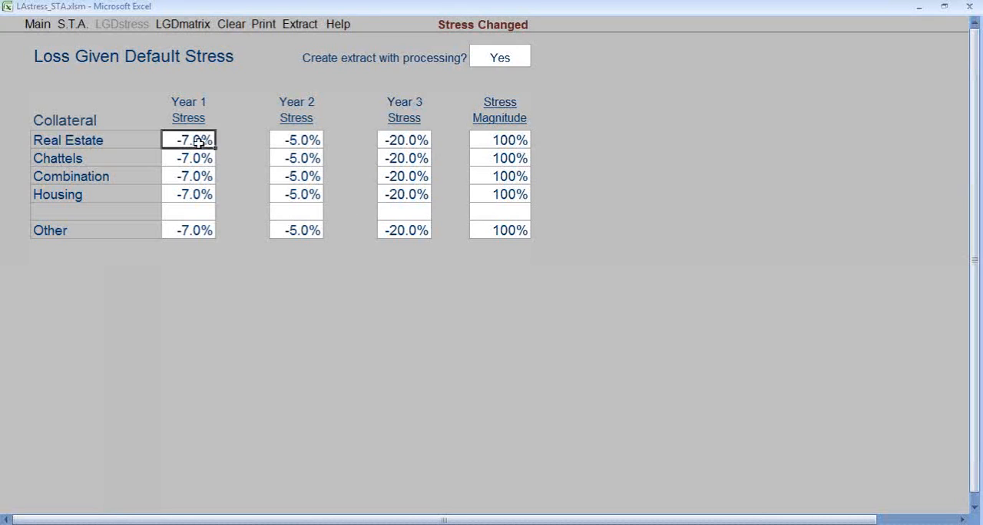
left_click(296, 144)
left_click(406, 141)
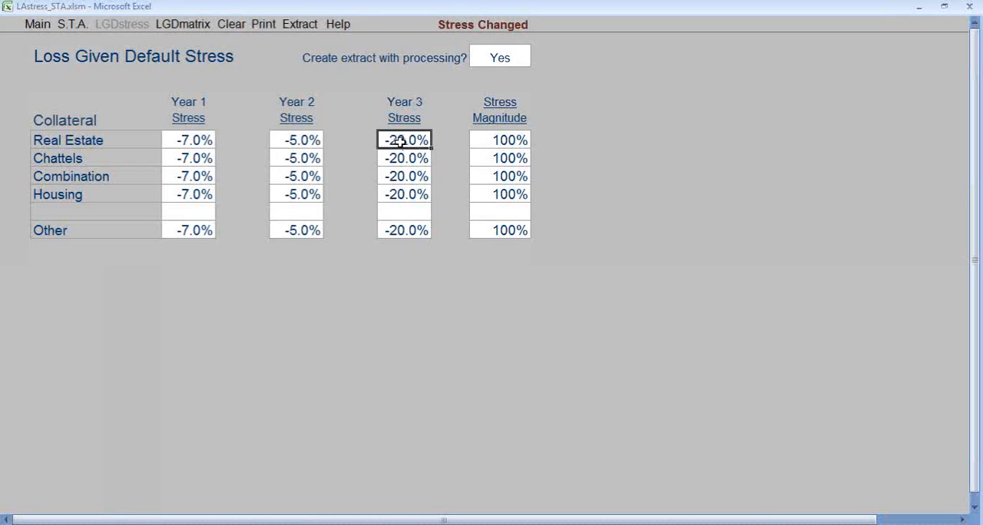
left_click(75, 27)
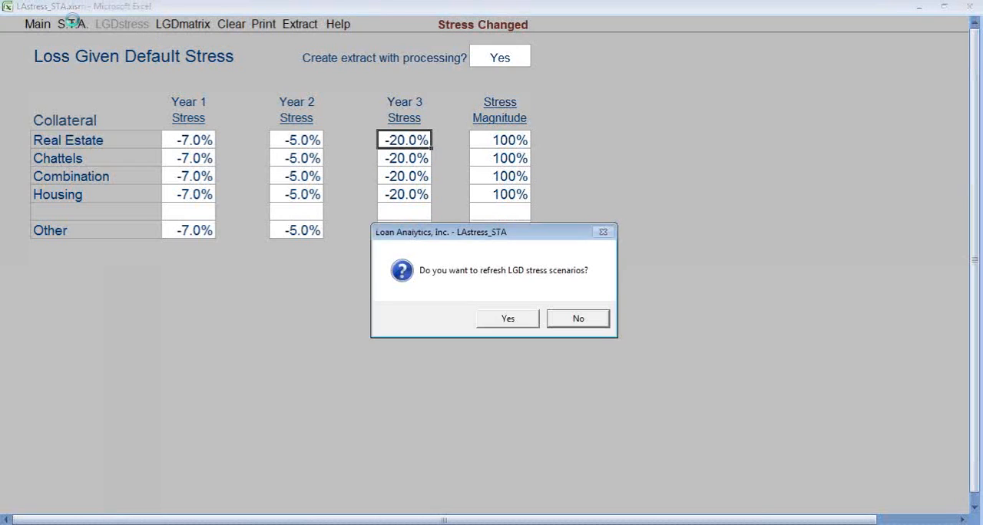
left_click(509, 321)
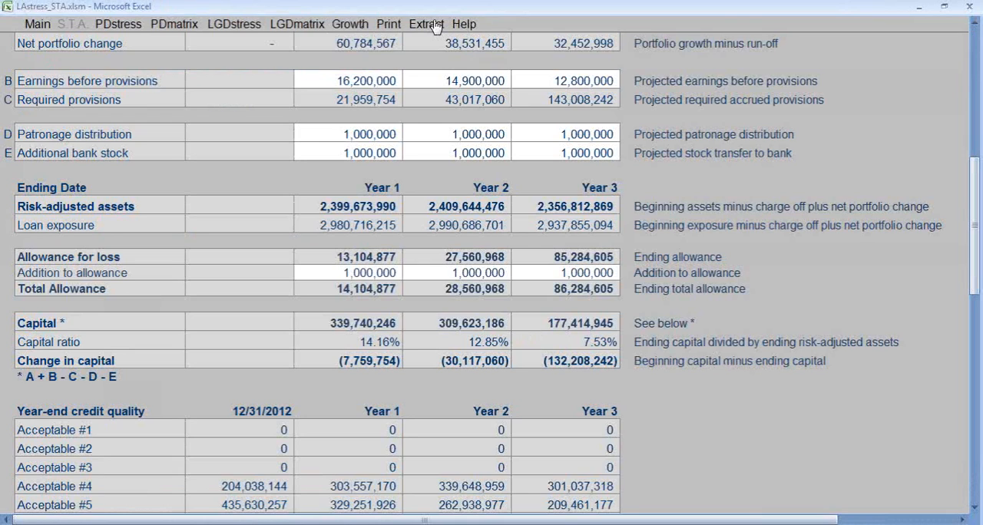
Return to the workbook's main page with the report name, capital and allowance settings.
left_click(40, 25)
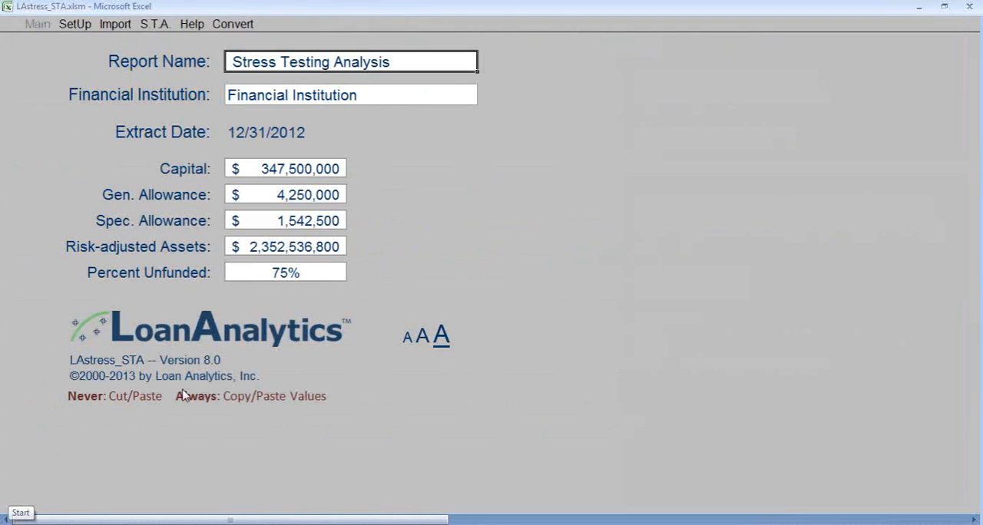
left_click(975, 35)
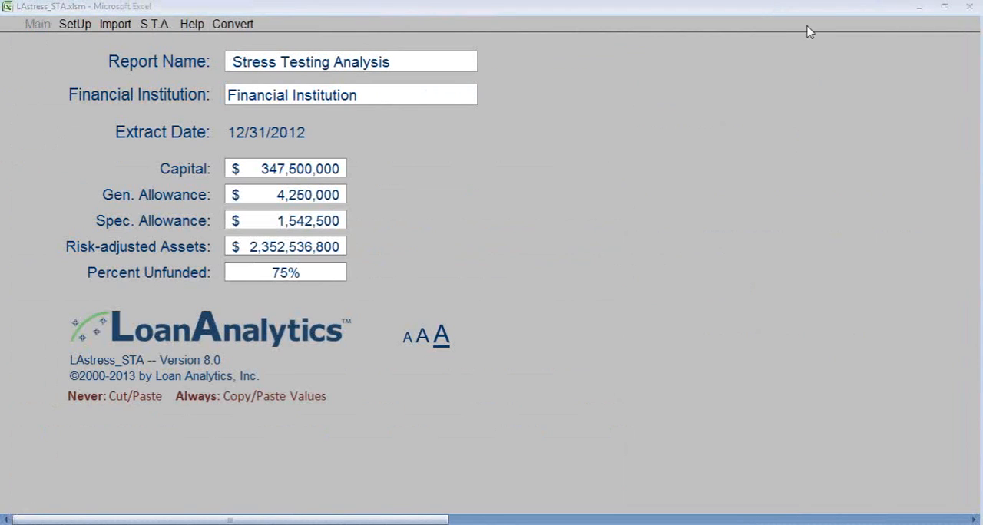
left_click(838, 105)
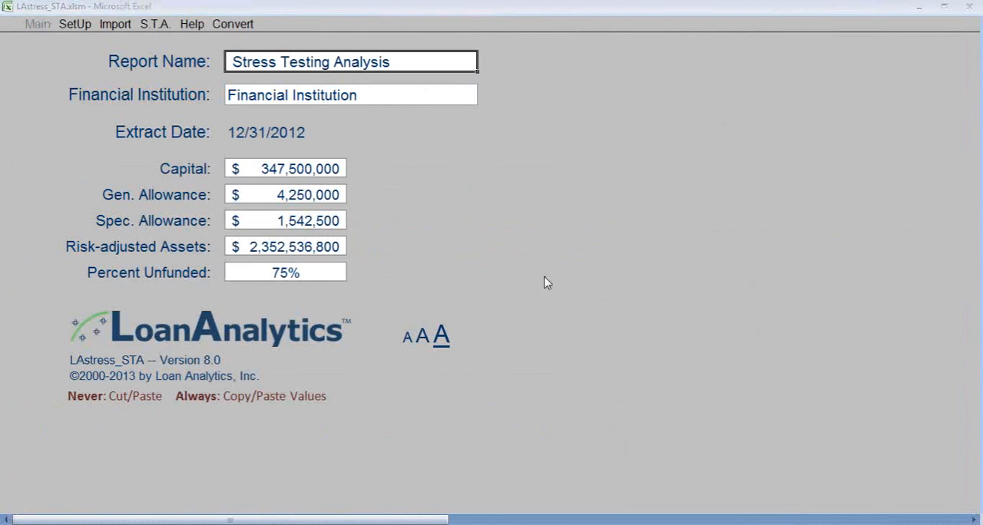